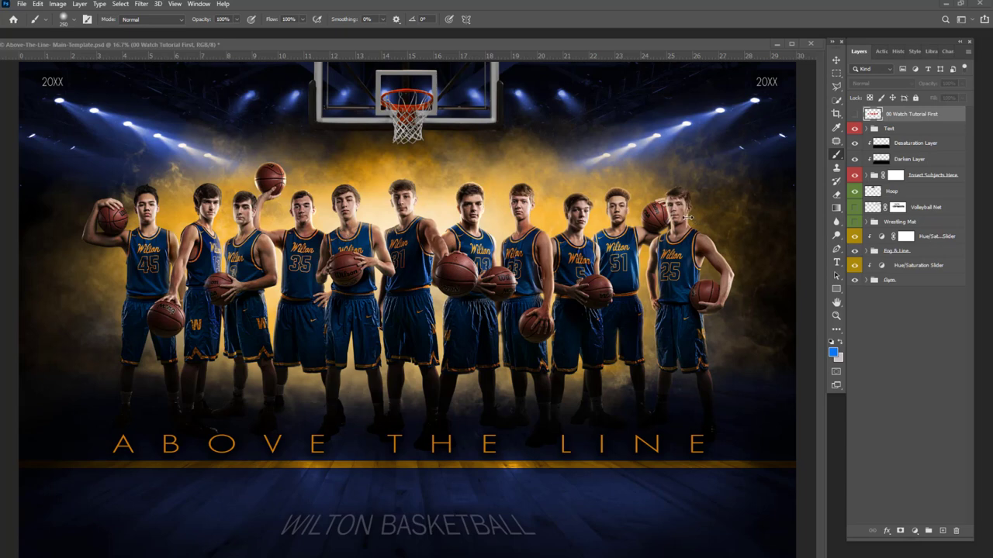
key(c)
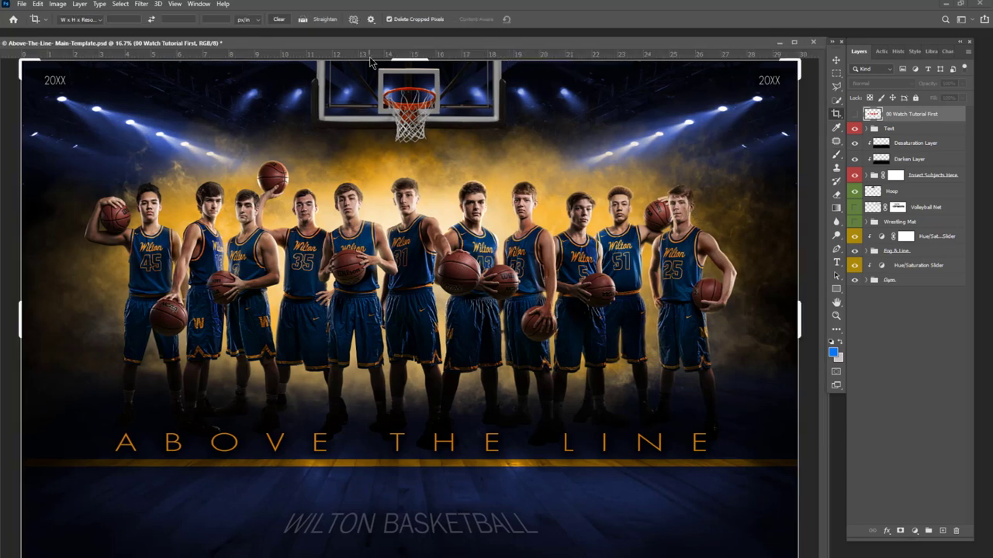
click(389, 20)
drag(798, 397, 802, 142)
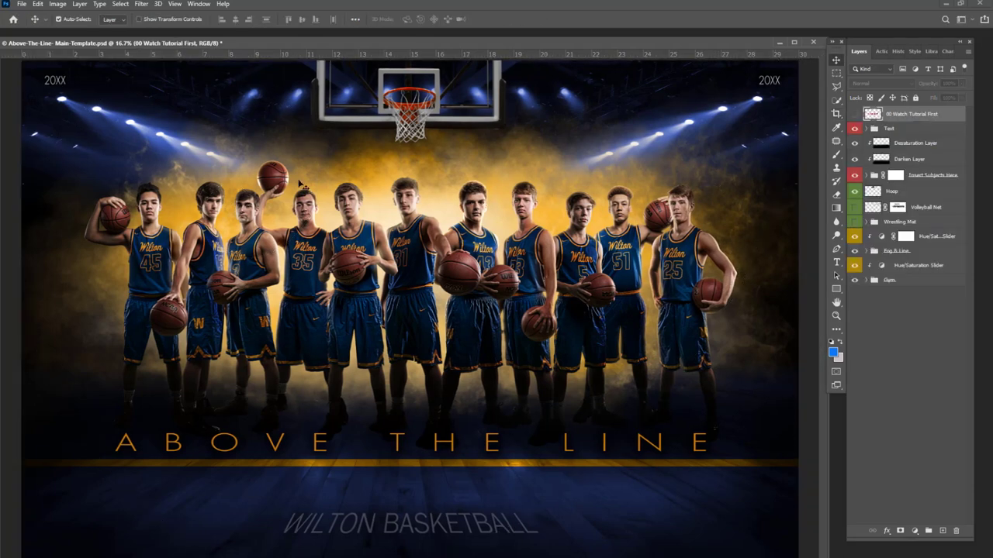
Step: Reduce the canvas height to 15 inches with the anchor in the centre, accepting the clipping
click(57, 4)
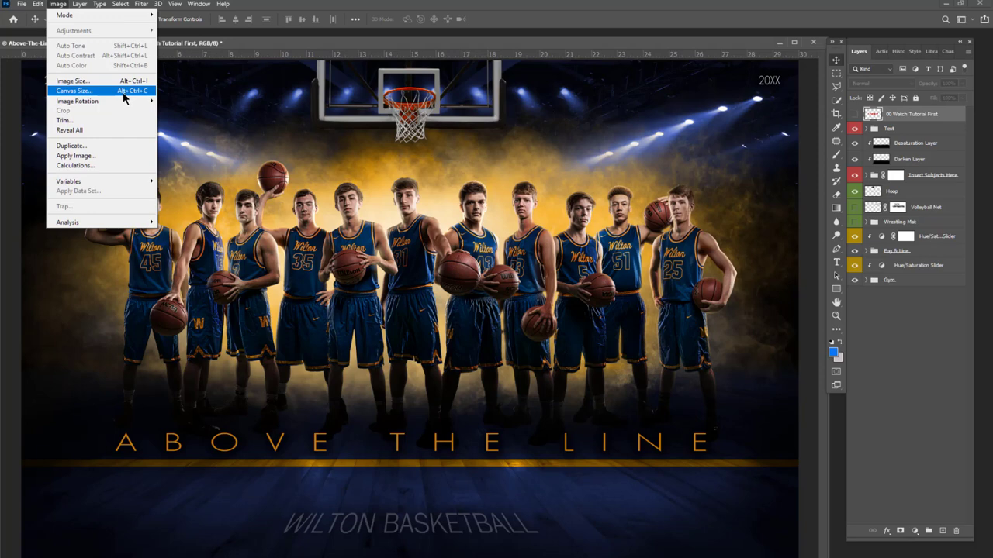
click(272, 48)
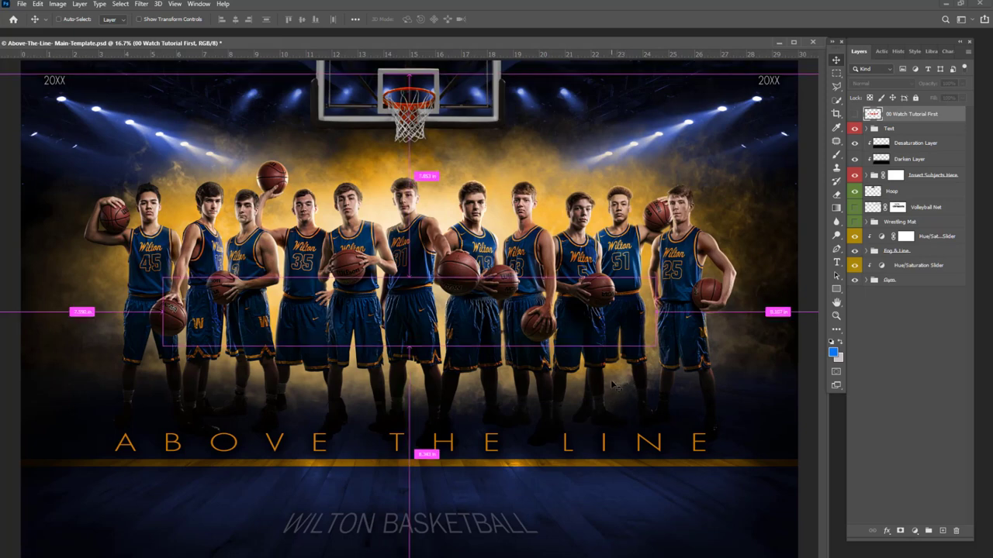
key(ctrl+alt+c)
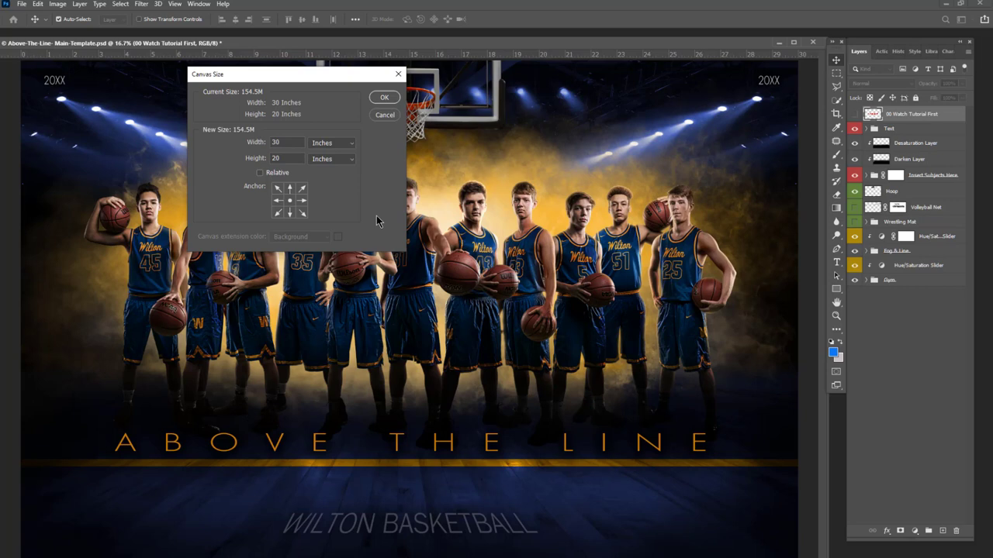
double_click(276, 158)
text(15)
click(291, 189)
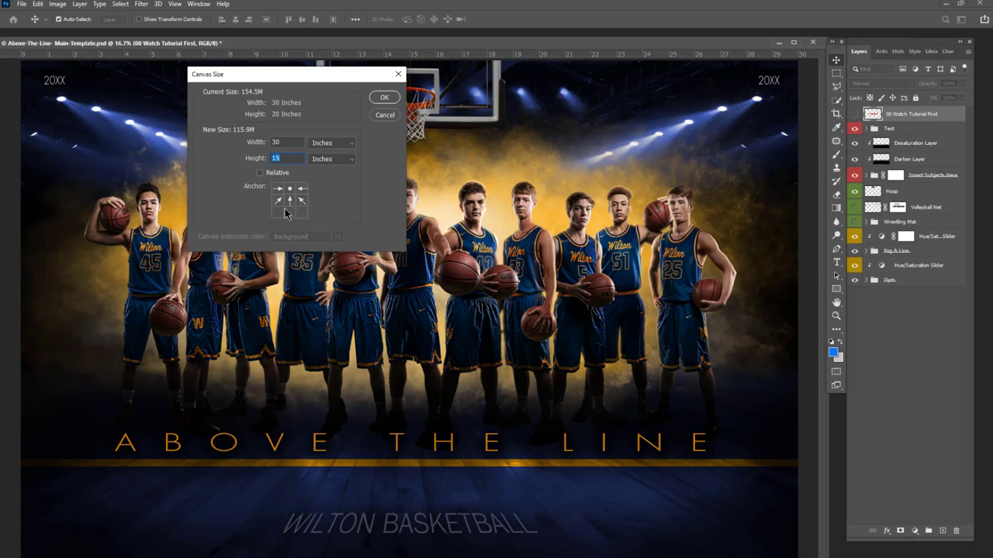
click(291, 214)
click(290, 200)
click(385, 97)
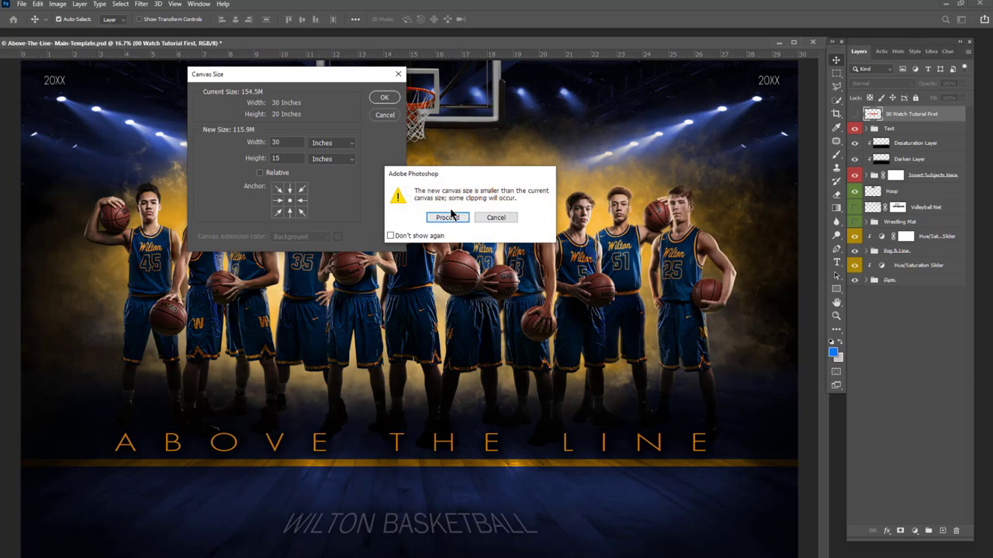
click(415, 235)
click(452, 221)
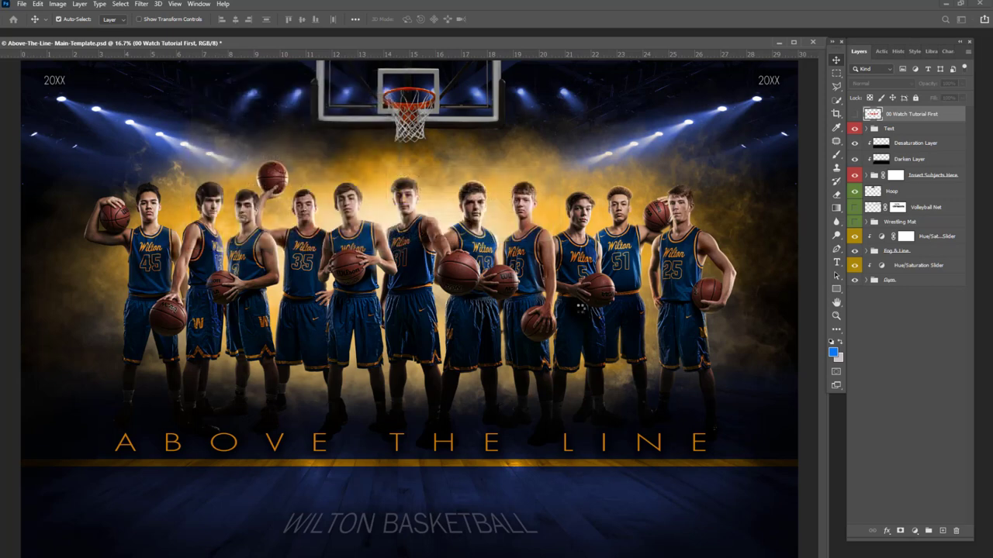
key(ctrl+z)
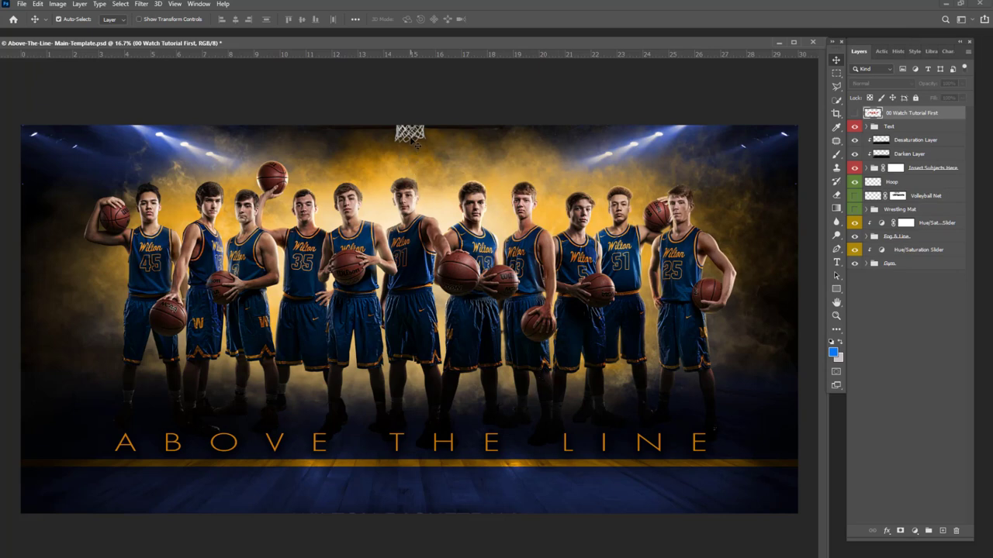
Step: Move the basketball hoop down so its rim and part of the backboard lie within the shortened canvas
drag(415, 132, 404, 155)
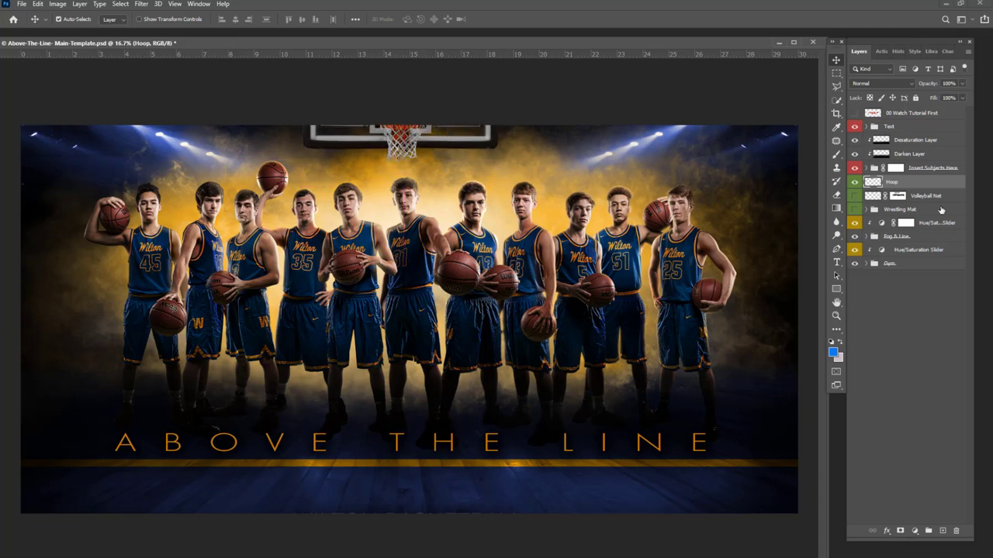
Step: Try shifting all layers from Gym up to Text together downward within the canvas using Free Transform
click(921, 265)
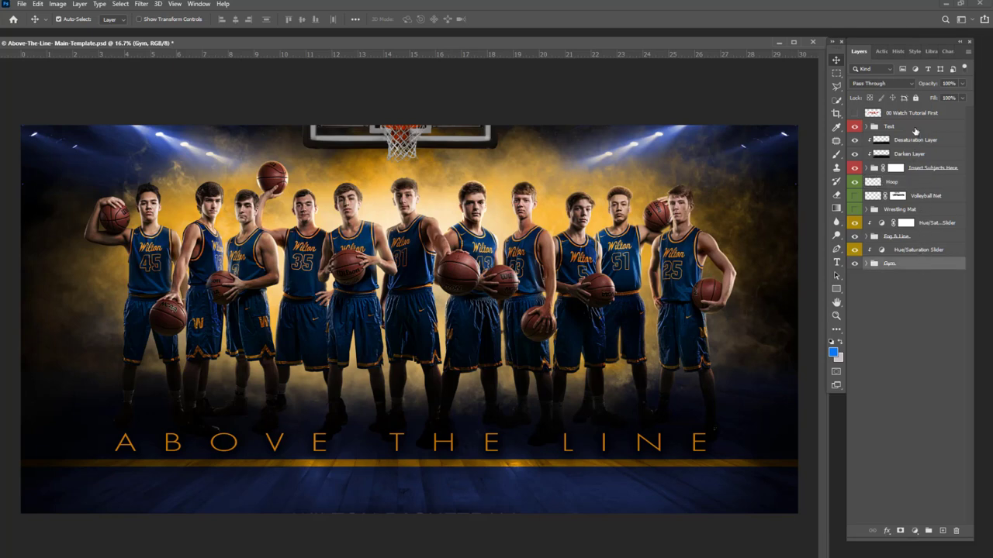
shift+click(918, 125)
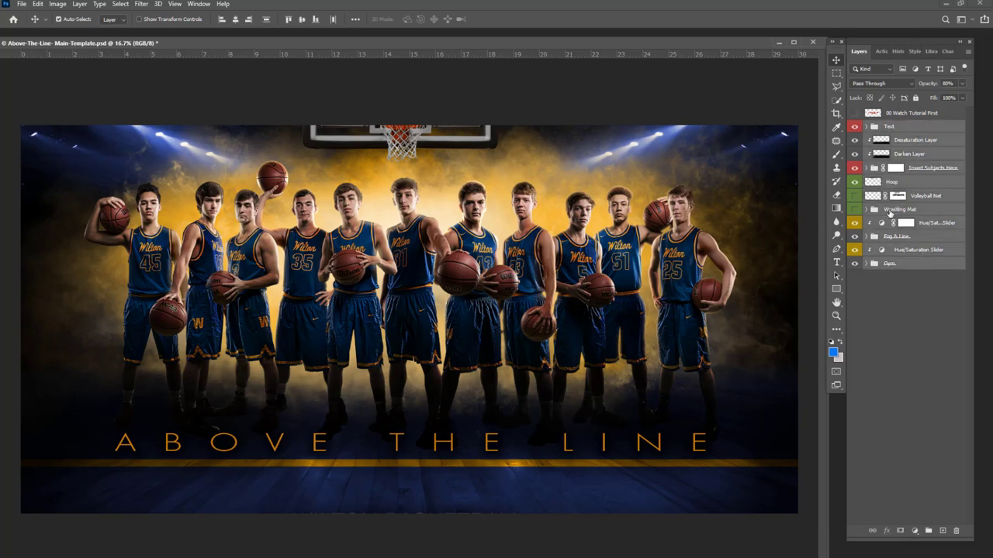
key(ctrl+t)
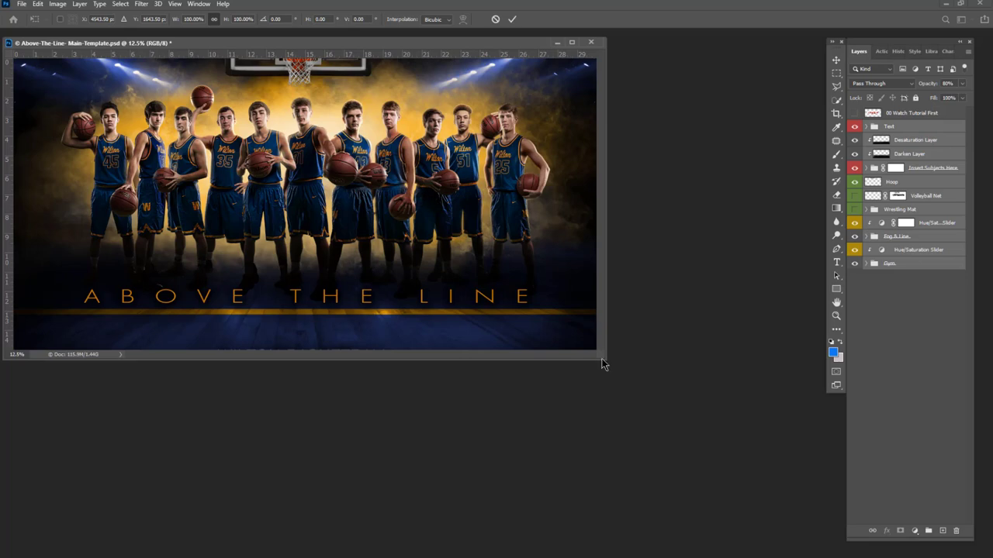
drag(603, 361, 806, 556)
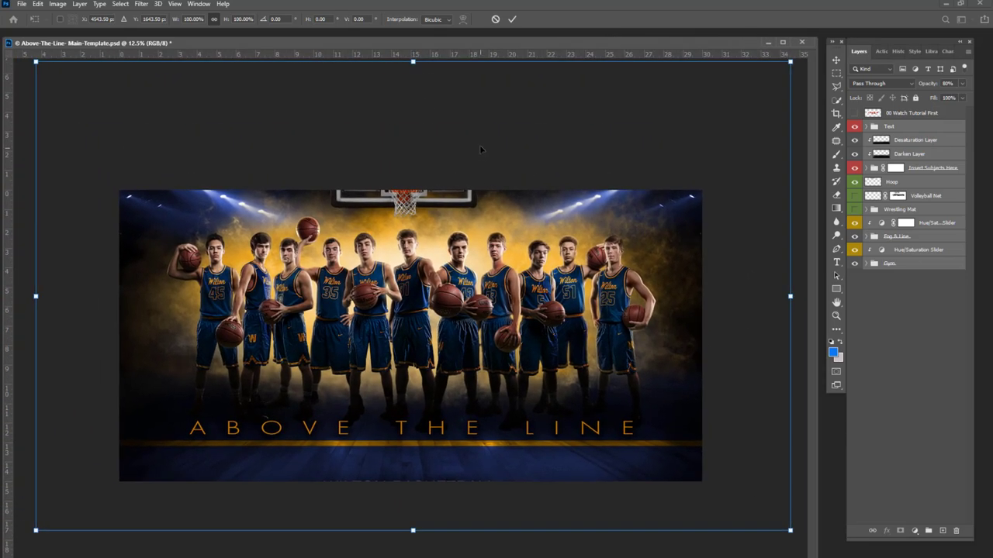
drag(481, 135, 490, 154)
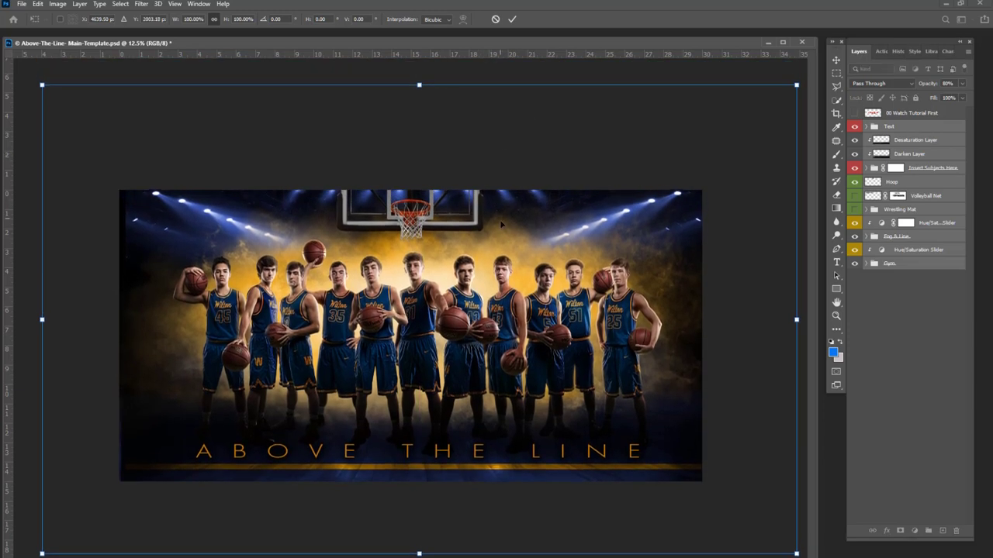
key(Escape)
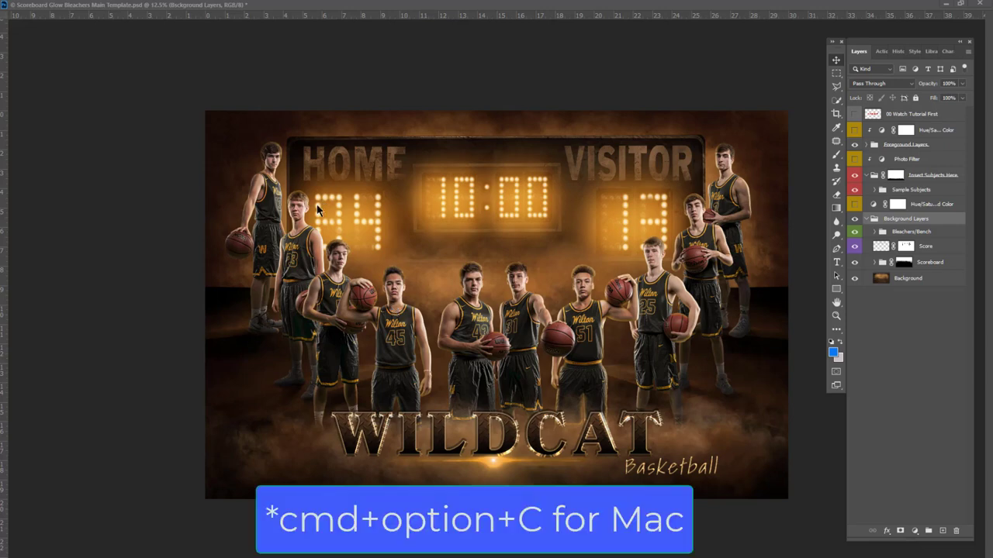
Step: Reduce the canvas height of the Scoreboard Glow Bleachers template to 15 inches, anchored at the top centre
key(ctrl+alt+c)
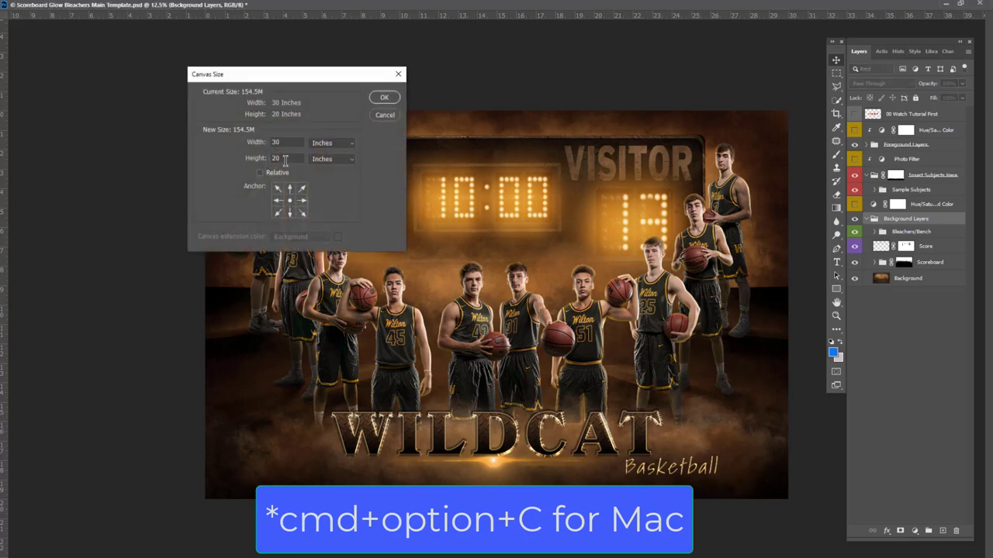
click(282, 159)
double_click(282, 159)
text(15)
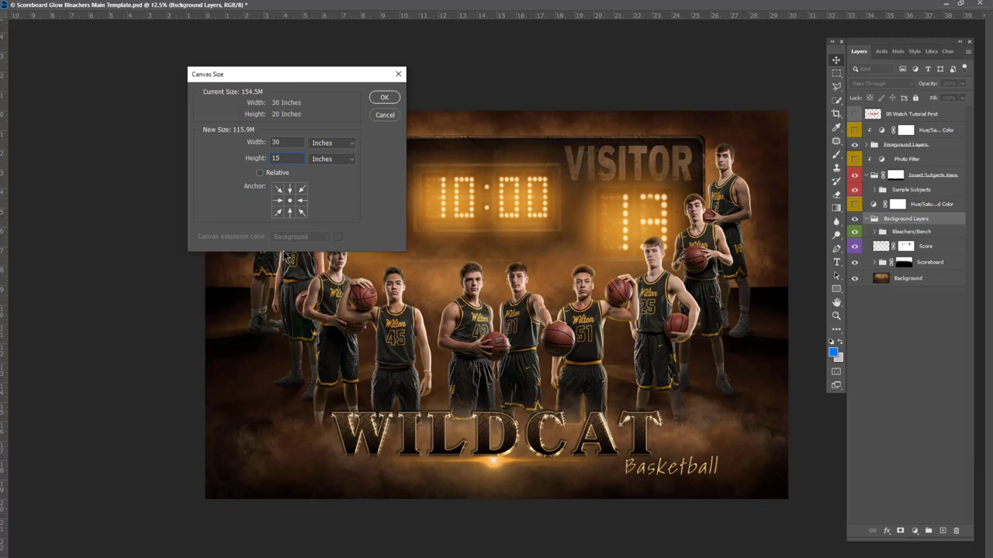
click(289, 188)
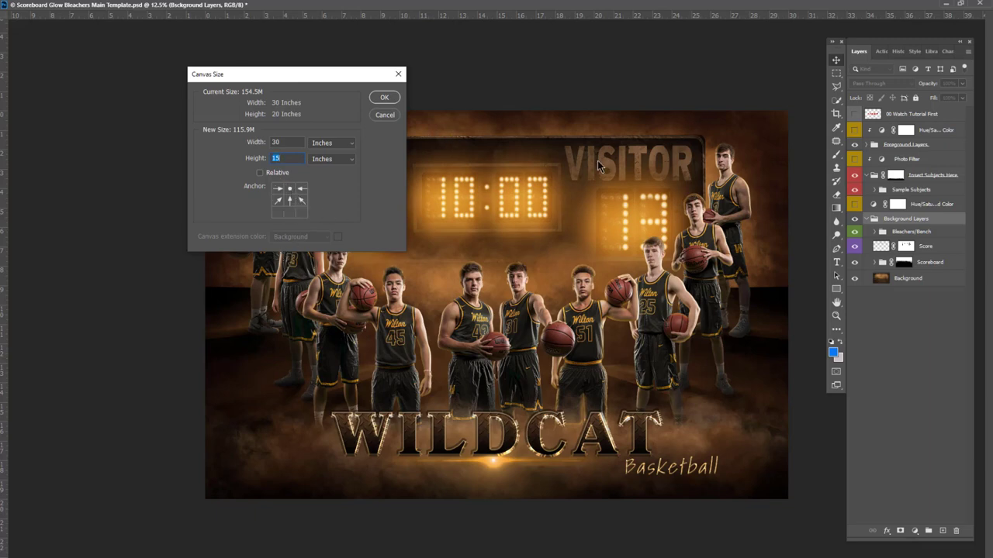
click(383, 99)
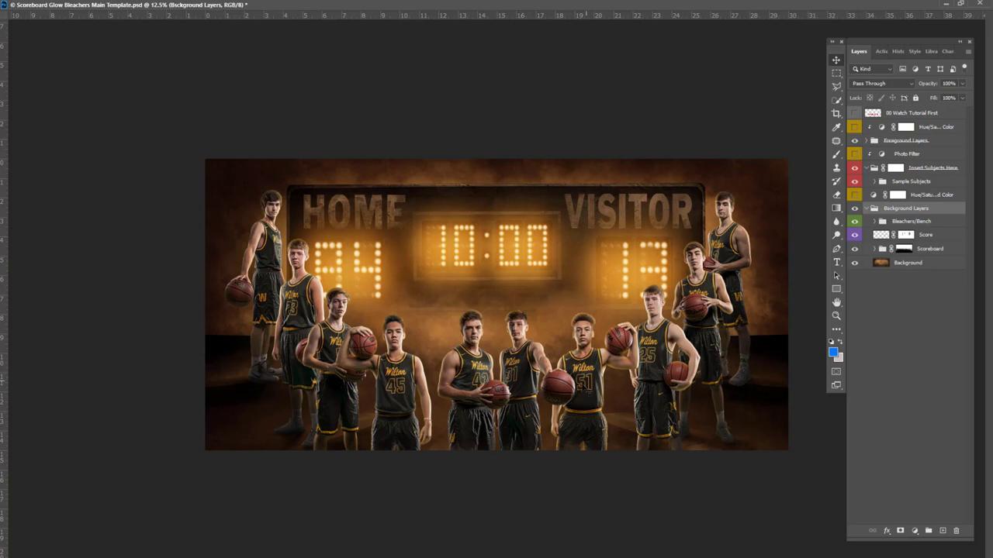
Step: Move the cut-off front-row players up individually so more of their legs fit within the canvas
drag(591, 370, 530, 330)
drag(471, 372, 473, 327)
drag(402, 375, 411, 331)
drag(335, 365, 335, 339)
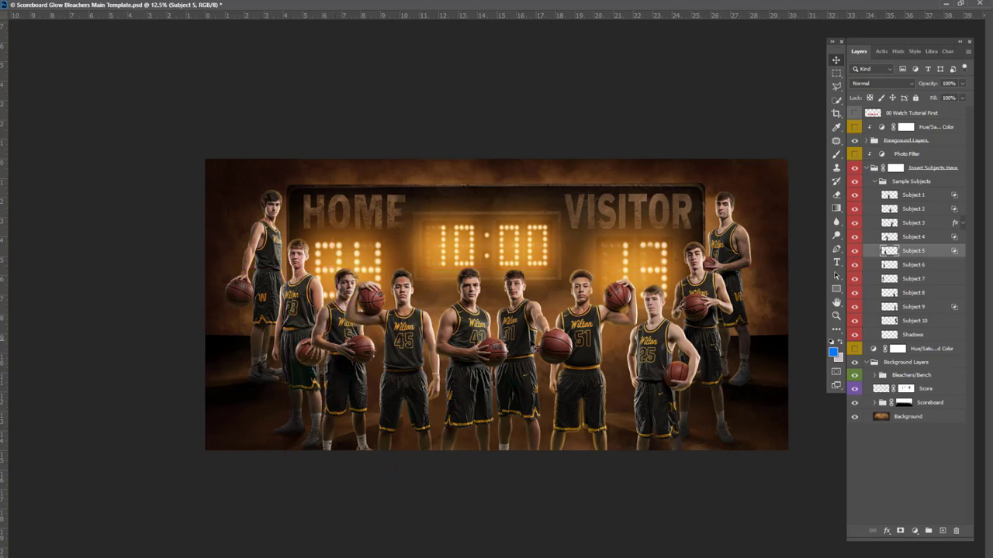
drag(583, 341, 580, 333)
drag(659, 357, 649, 338)
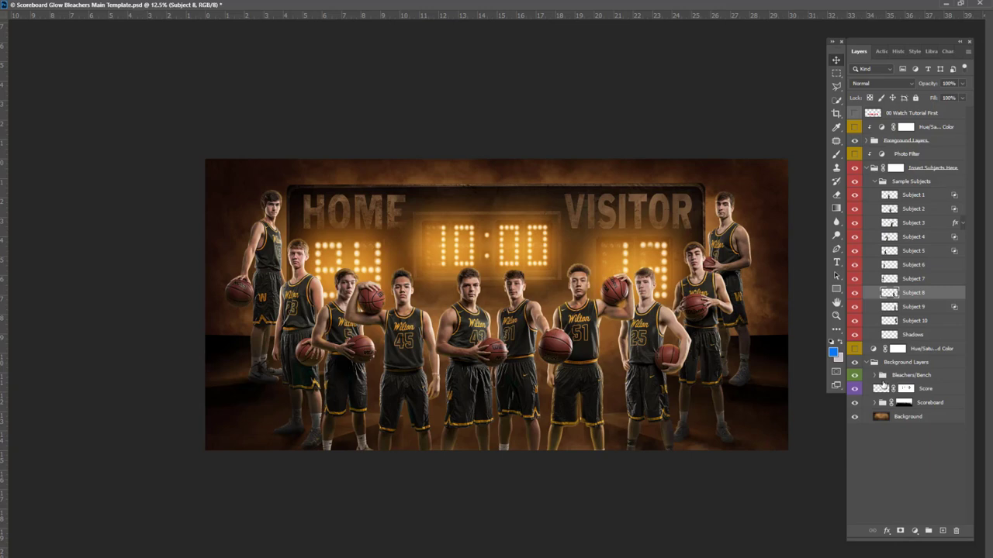
Step: Collapse the Sample Subjects and Insert Subjects Here layer groups
click(911, 181)
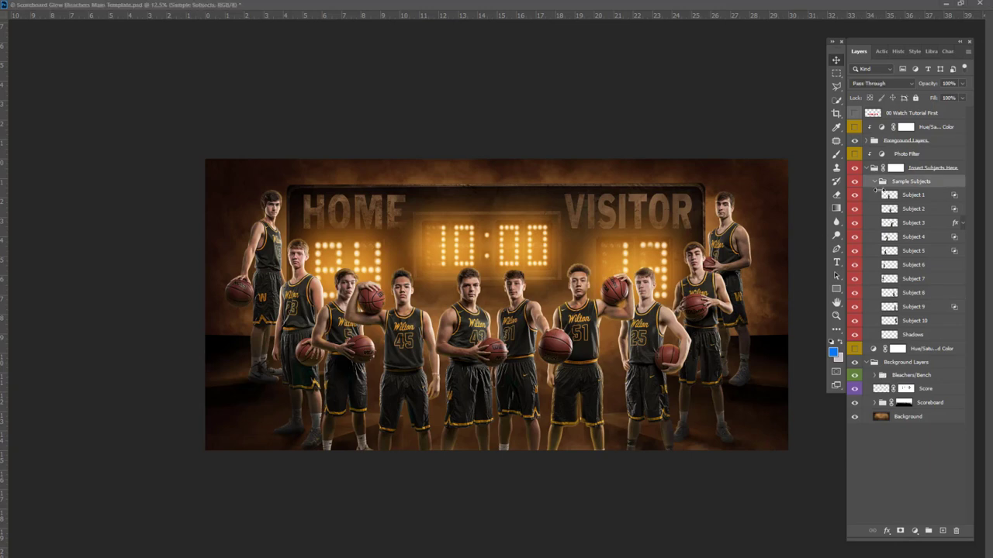
click(875, 181)
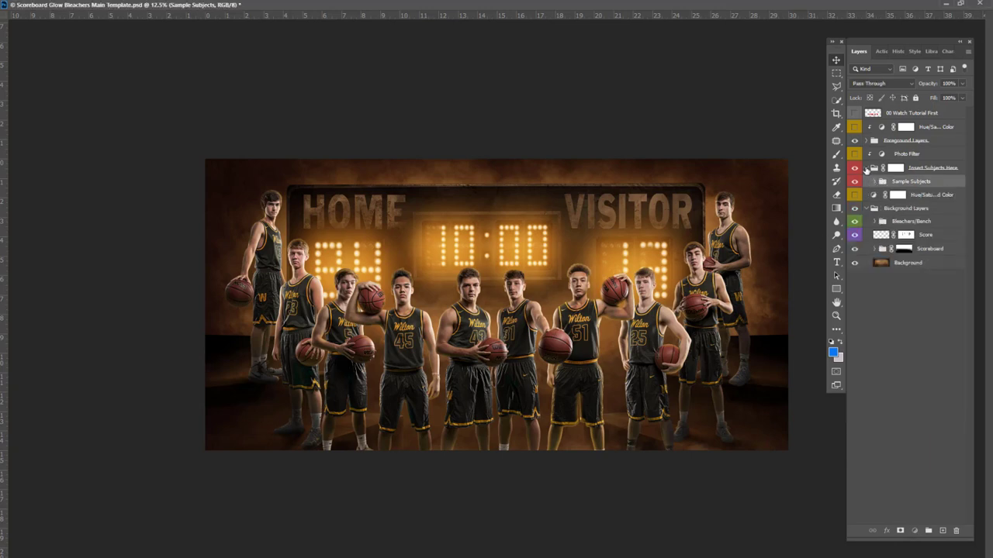
click(867, 168)
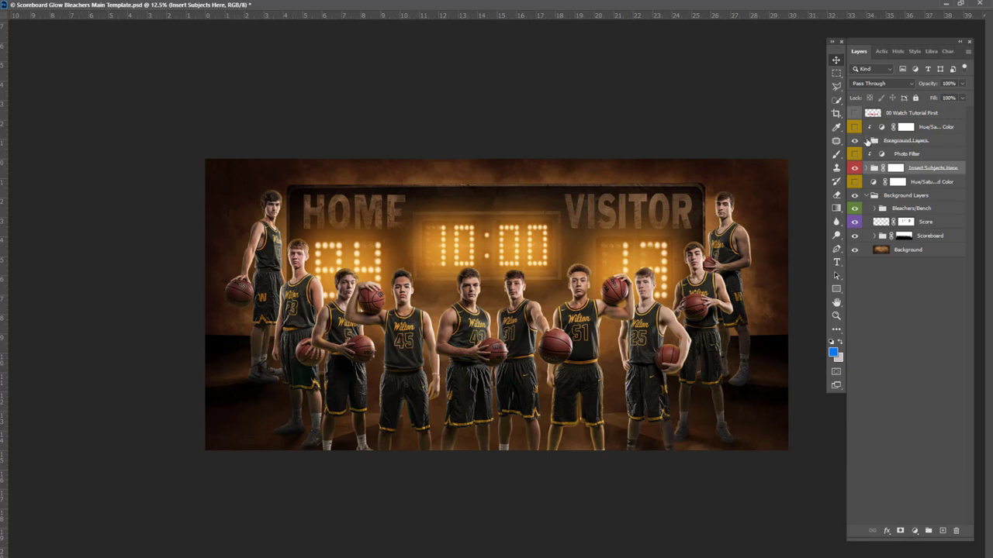
Step: Move the Text group inside Foreground Layers up onto the canvas, across the players' lower bodies
click(867, 141)
click(907, 155)
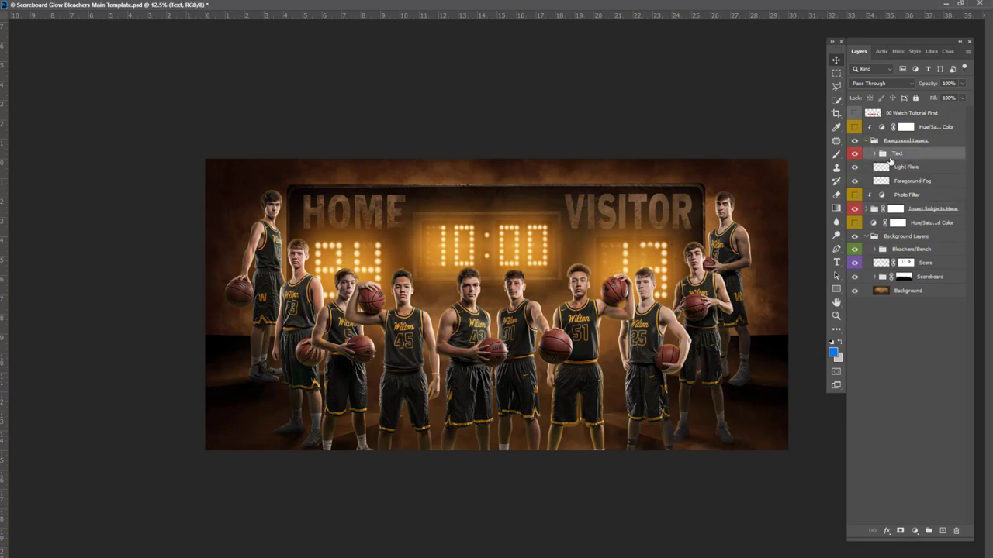
key(v)
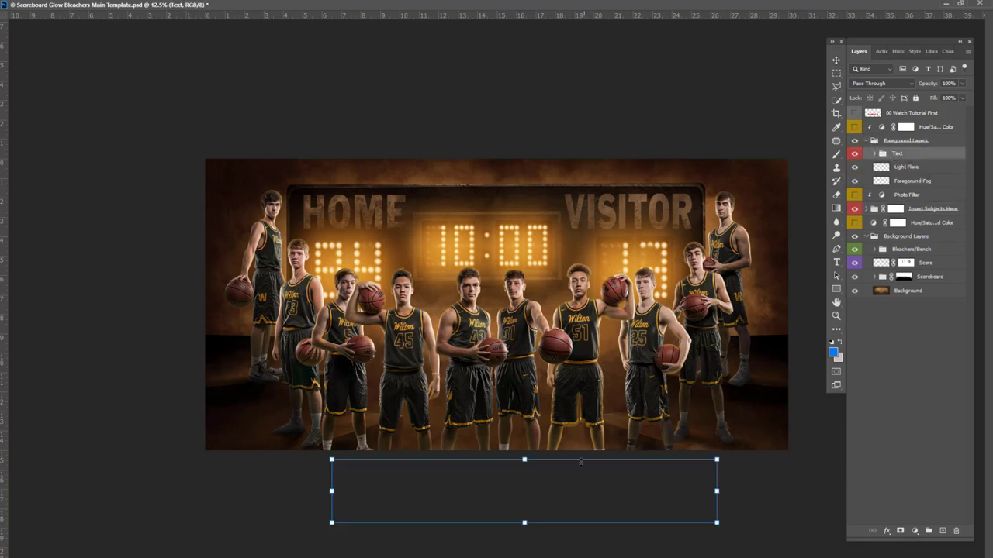
drag(554, 499, 576, 429)
key(ctrl+z)
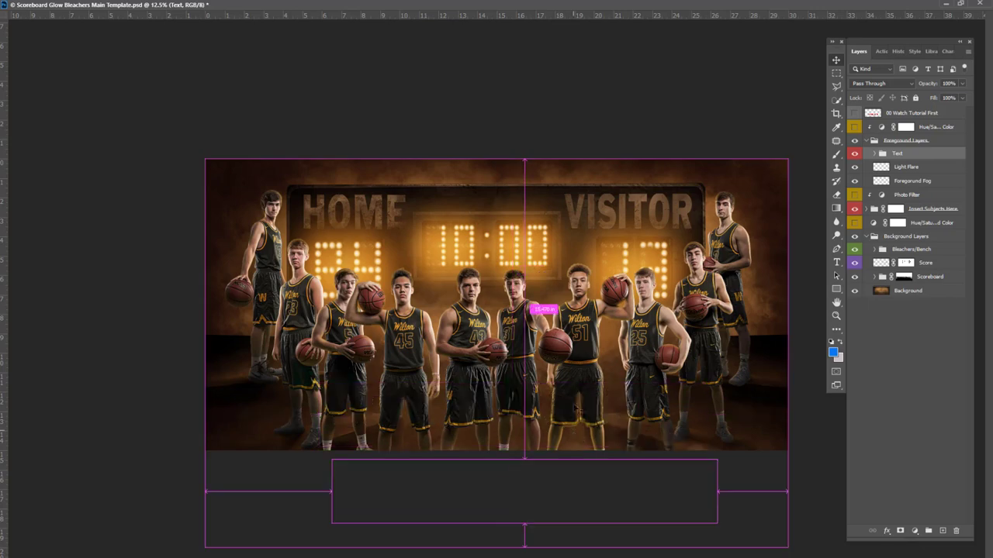
key(ctrl+plus)
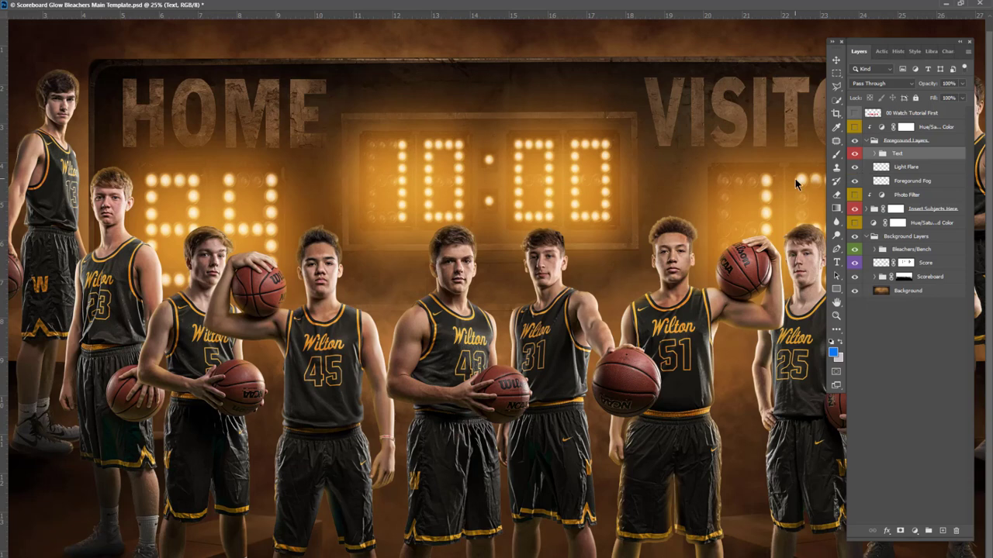
key(ctrl+0)
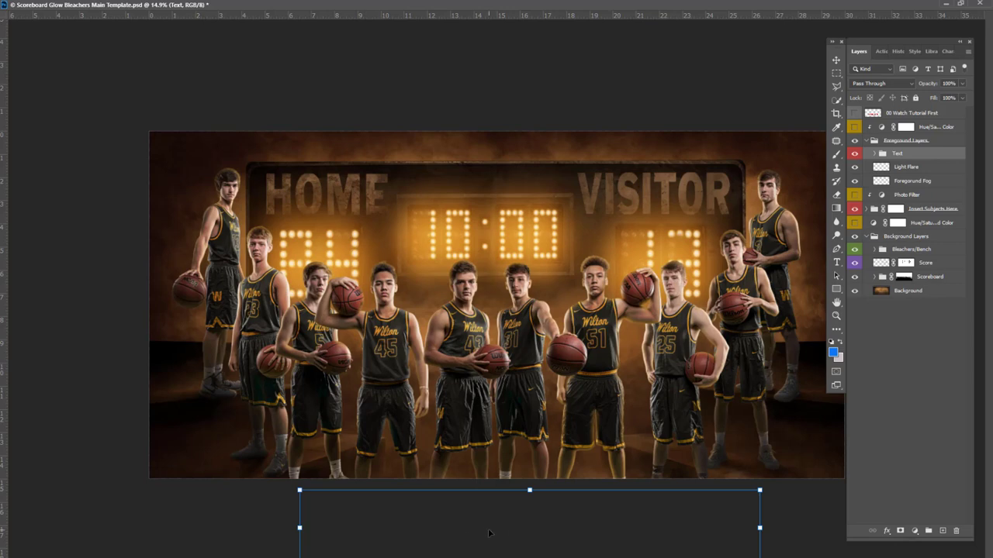
drag(567, 528, 574, 412)
Step: Place the Basketball text beside the end of WILDCAT and lower the WILDCAT title closer to the canvas's bottom edge
key(t)
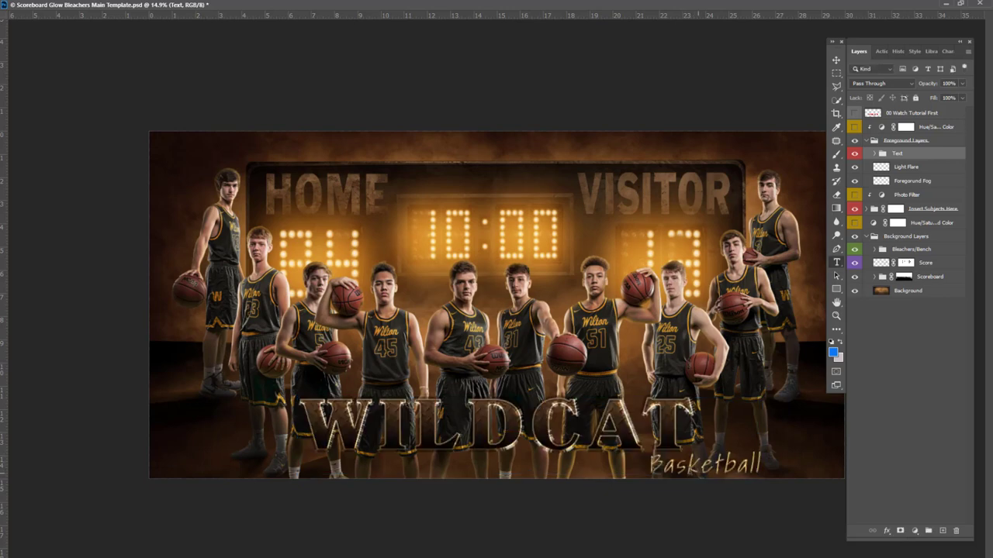
click(836, 61)
drag(700, 475, 750, 419)
drag(480, 432, 484, 450)
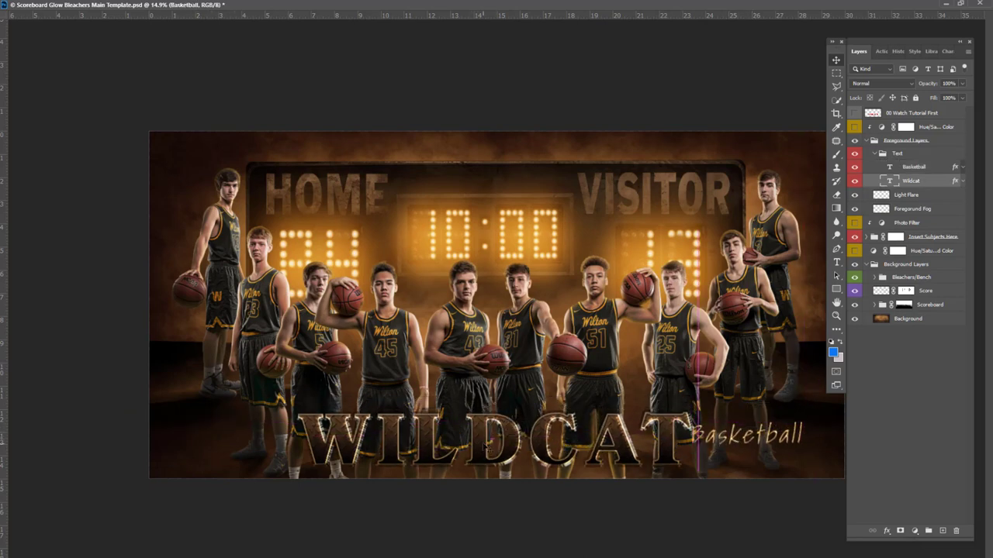
drag(697, 437, 694, 444)
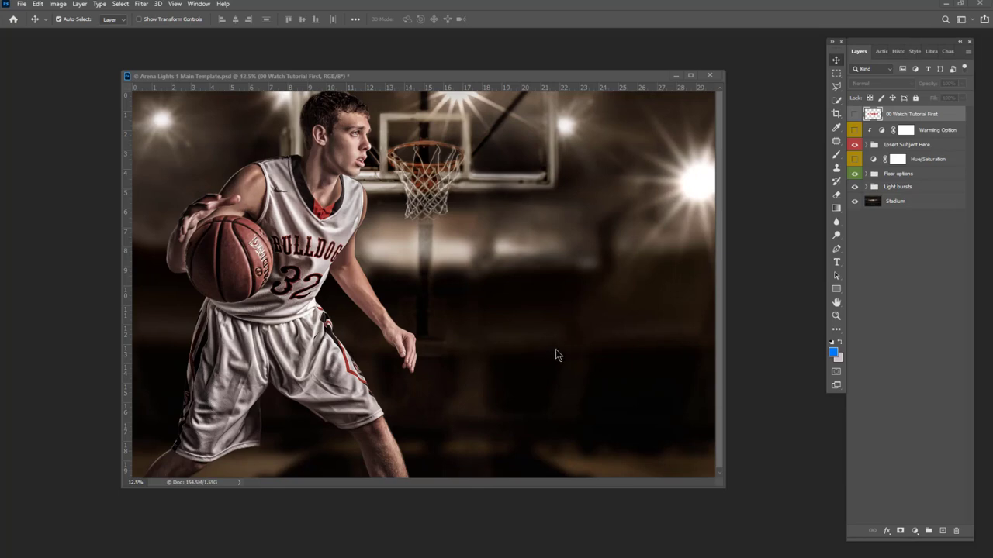
Step: Widen the canvas of the Arena Lights 1 template to 40 inches, keeping the anchor in the centre
key(ctrl+alt+c)
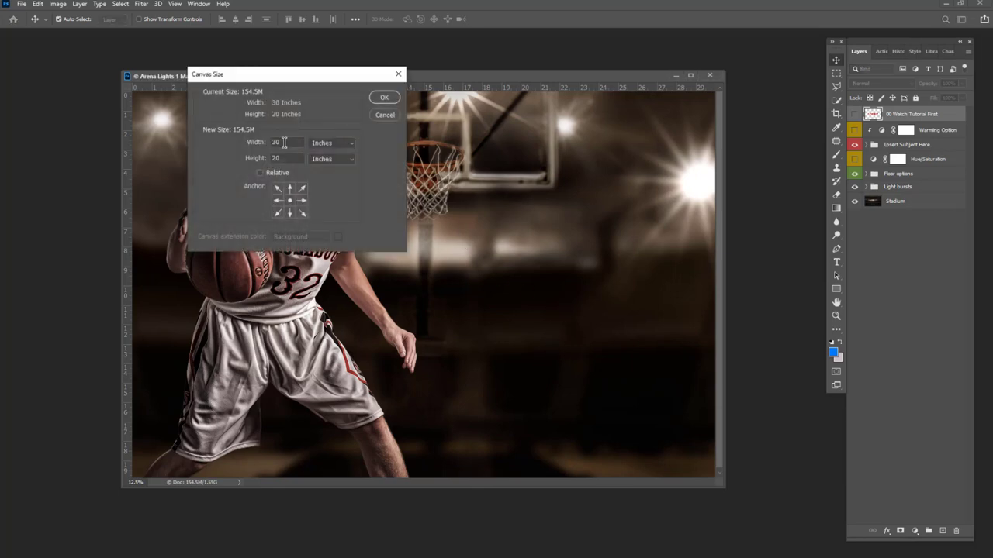
drag(281, 142, 265, 142)
text(40)
click(385, 99)
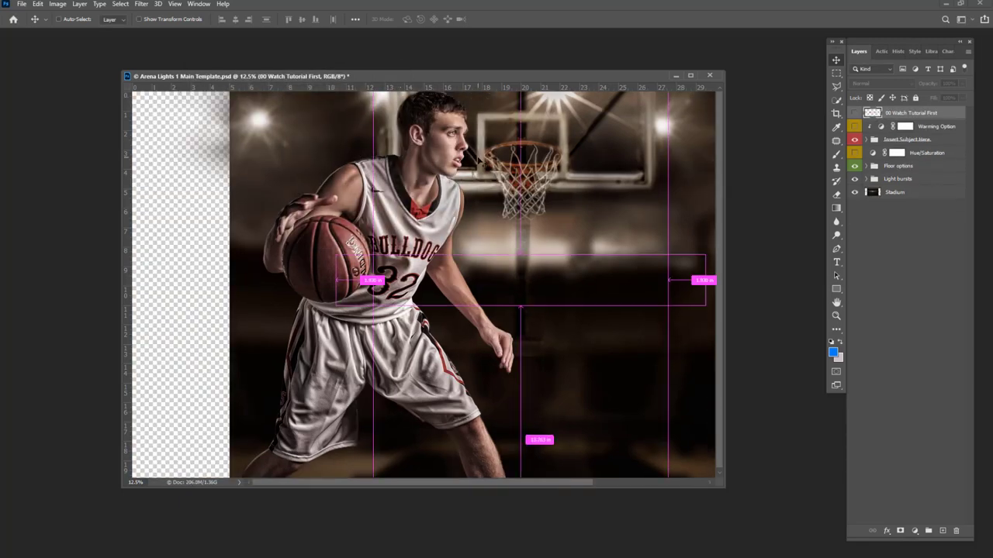
Step: Stretch the Stadium layer horizontally so it reaches both side edges of the widened canvas
key(ctrl+0)
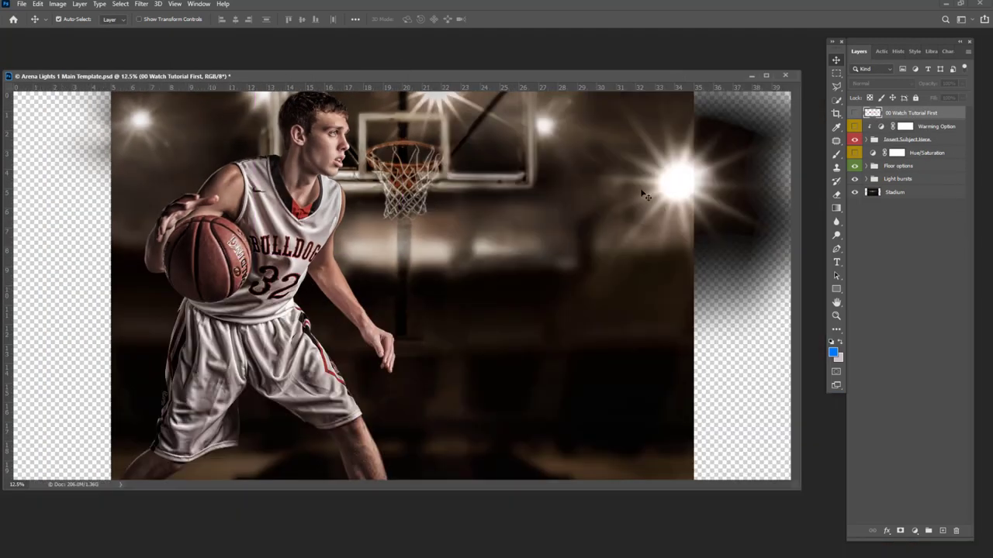
click(917, 196)
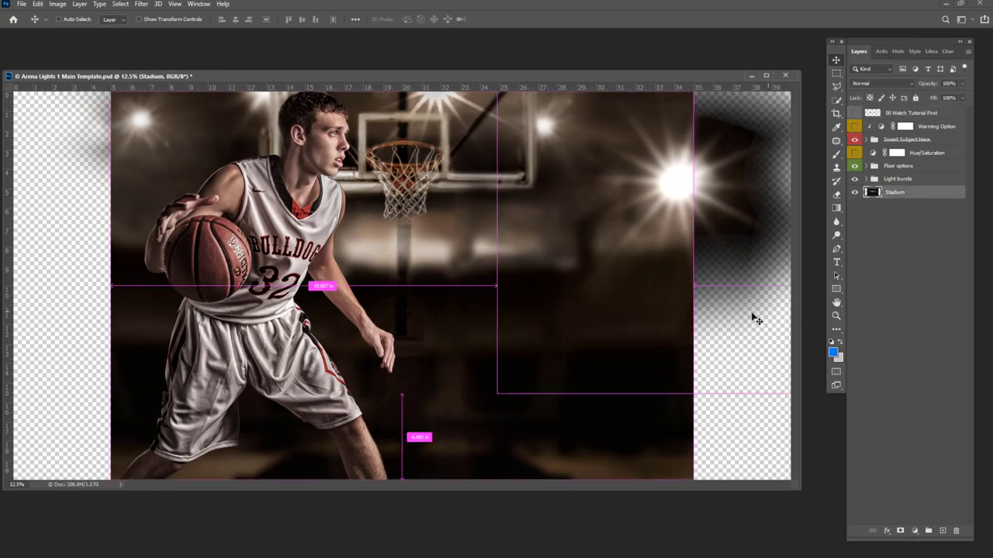
key(ctrl+t)
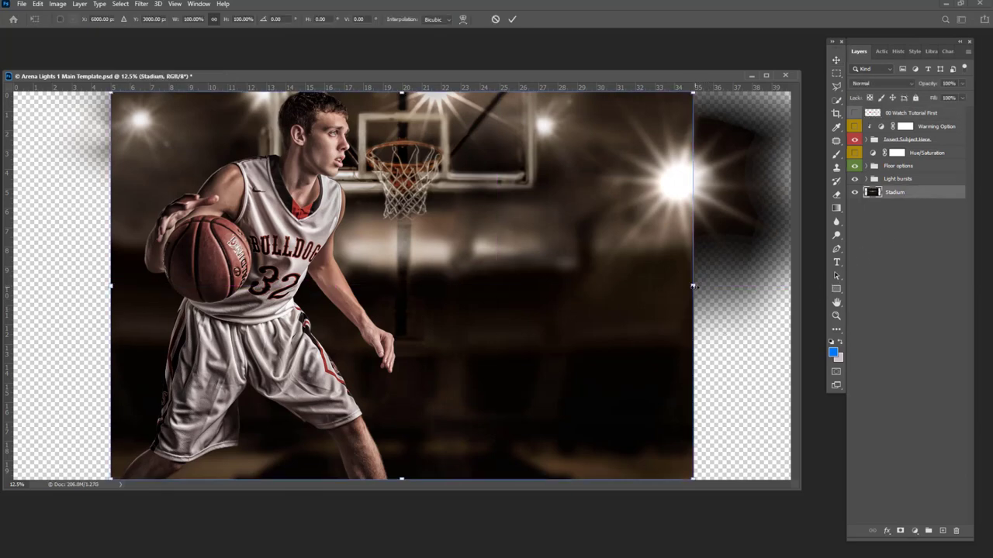
drag(694, 286, 790, 285)
drag(113, 286, 14, 285)
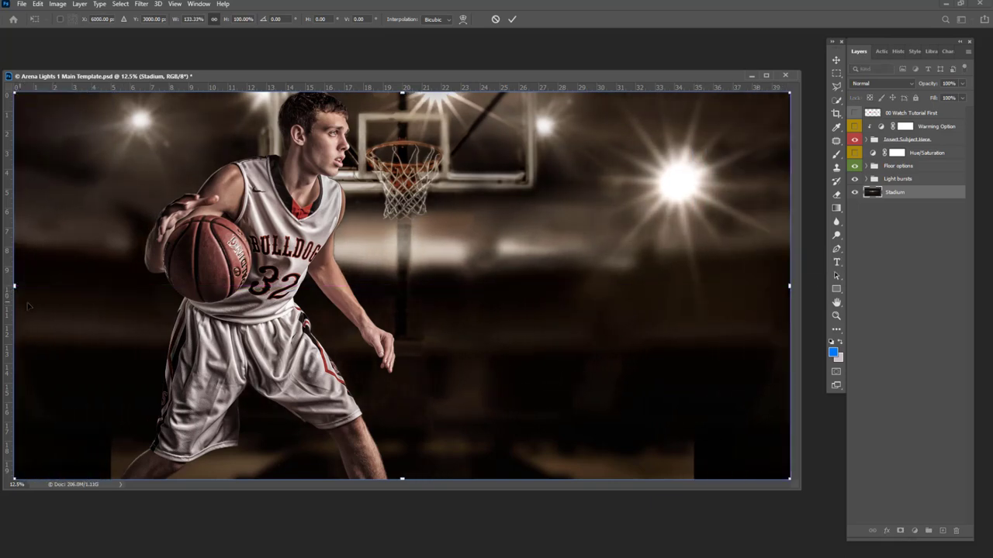
key(Return)
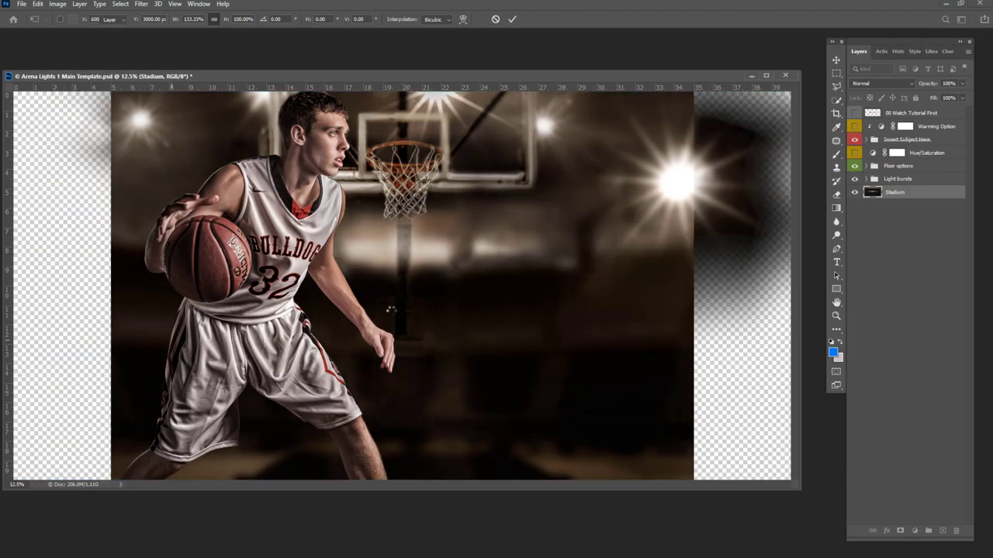
Step: Try stretching the Gym Floor layer horizontally to both canvas edges, undo it and switch to the Eraser tool
click(608, 476)
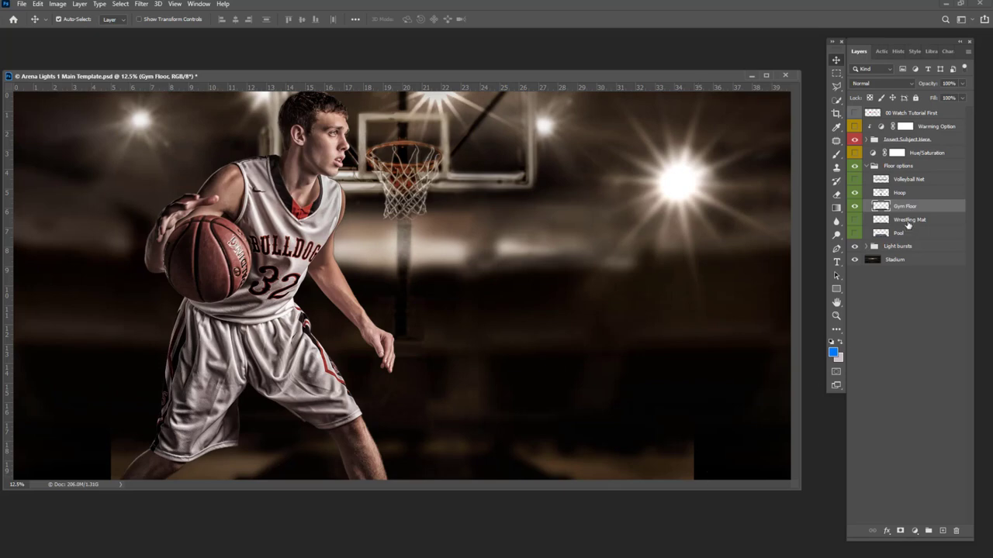
key(ctrl+t)
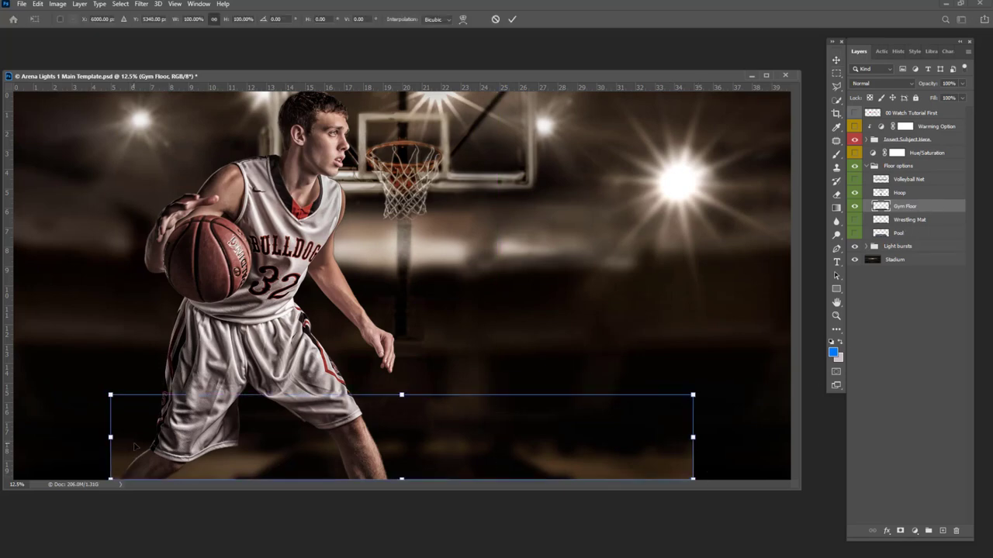
drag(111, 437, 14, 437)
drag(693, 438, 790, 441)
key(Return)
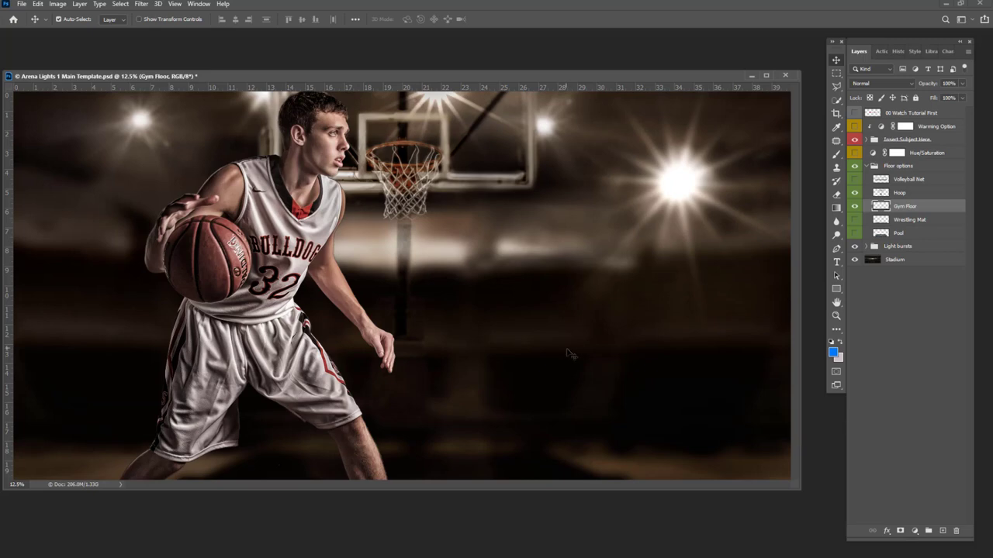
key(ctrl+z)
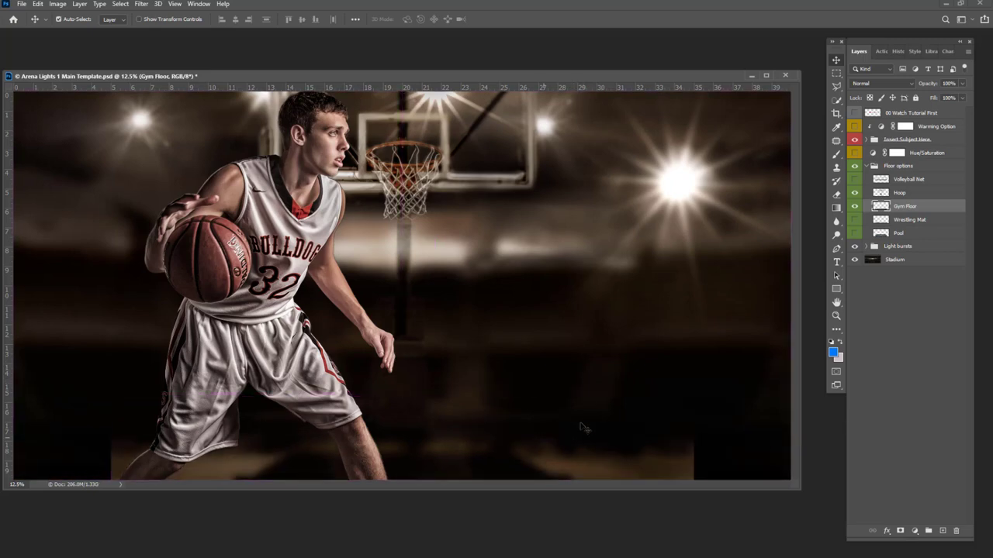
key(e)
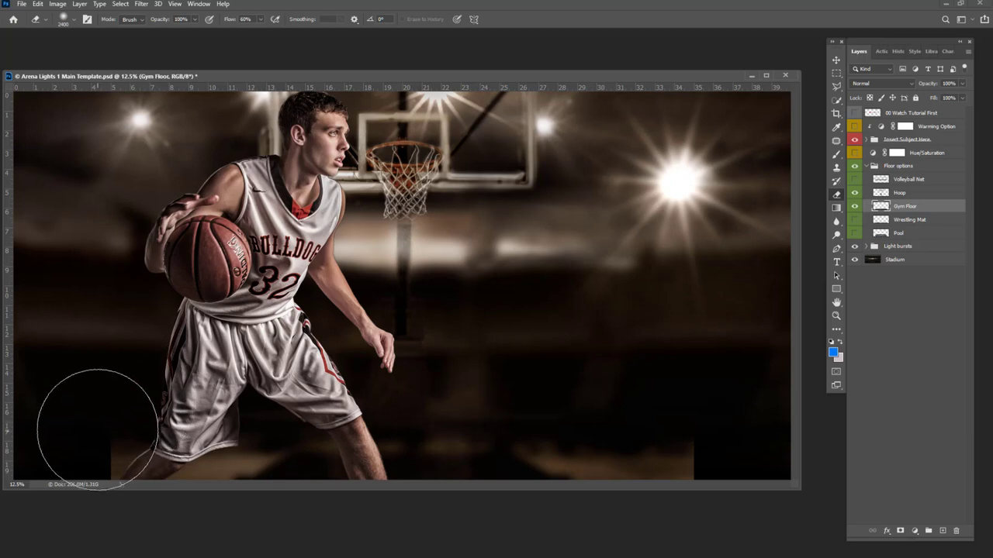
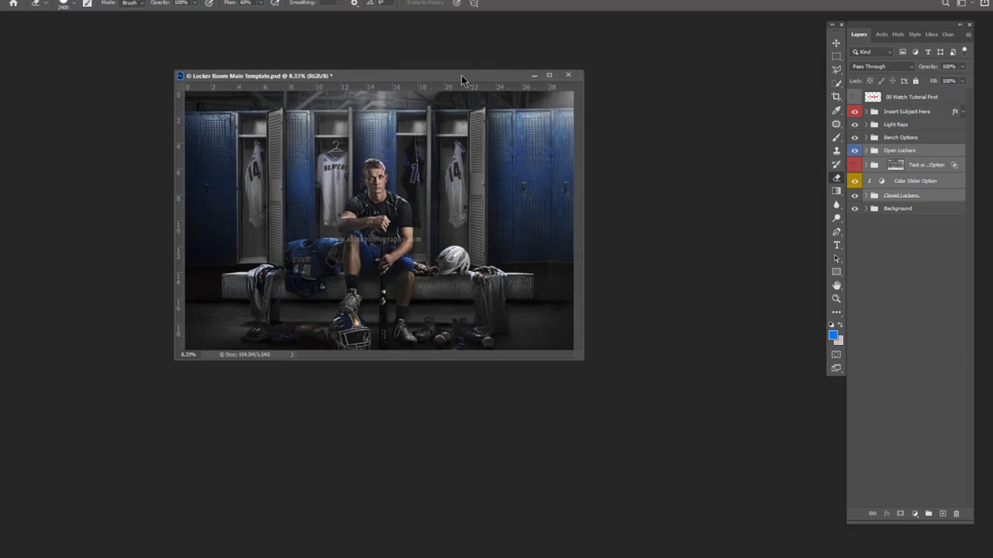
Step: Widen the canvas of the Locker Room template to 40 inches, keeping the anchor in the centre
drag(462, 76, 440, 75)
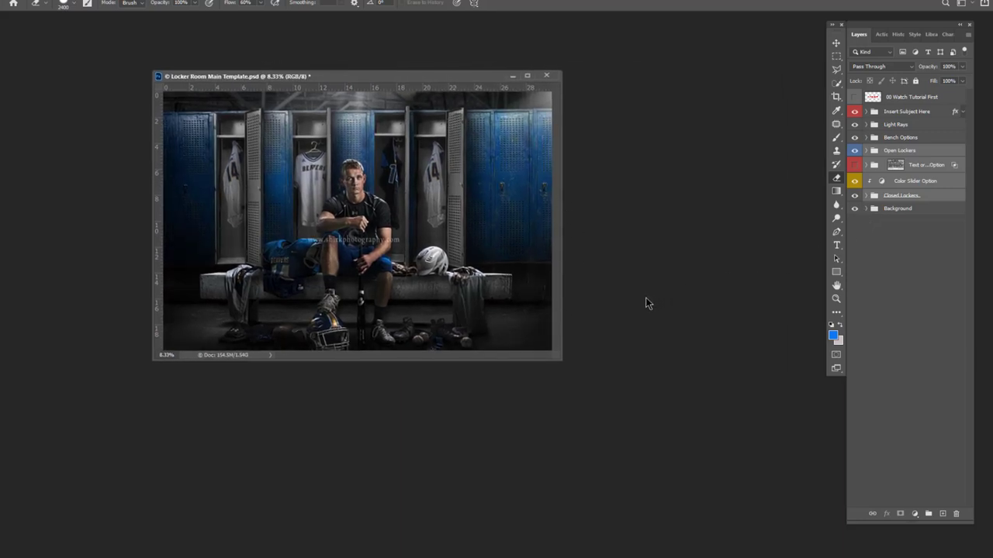
key(ctrl+alt+c)
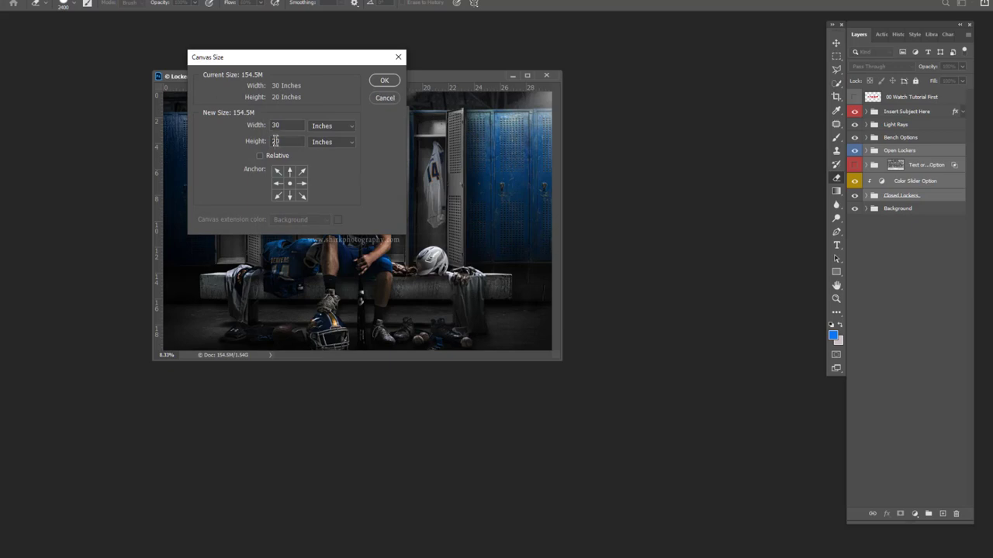
double_click(287, 126)
text(40)
click(394, 80)
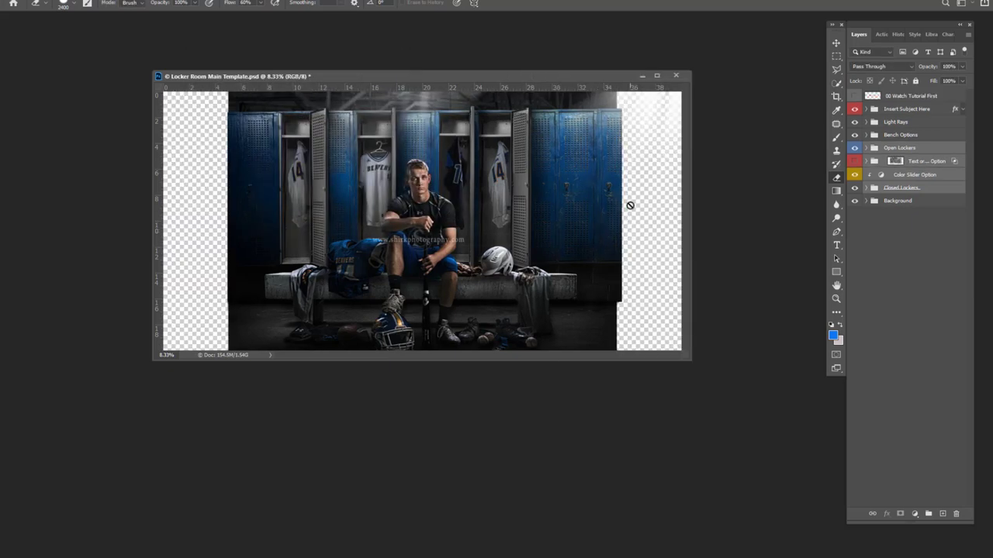
Step: Stretch the Foreground Floor, Vintage Room and Background layers together horizontally to fill the full canvas width
click(898, 201)
click(866, 202)
click(901, 221)
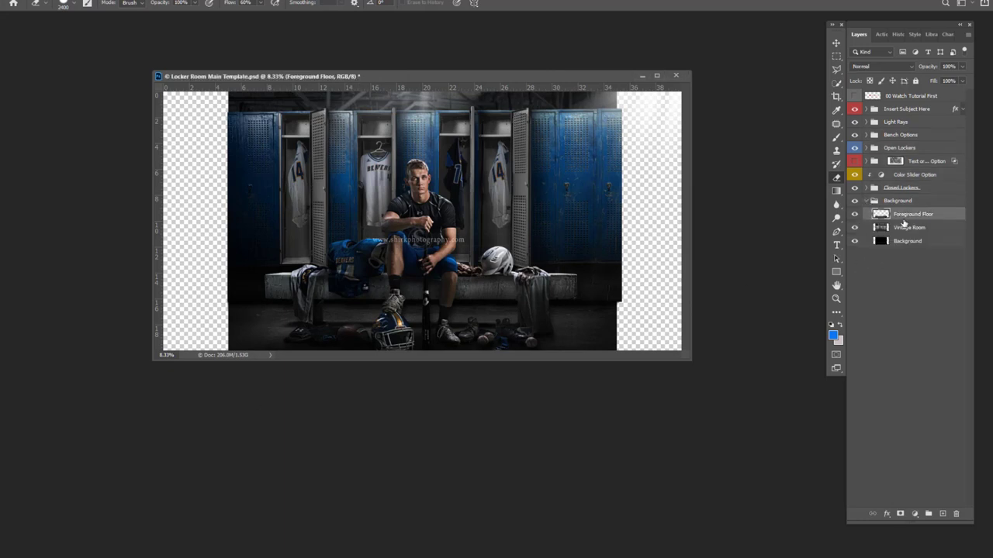
click(918, 230)
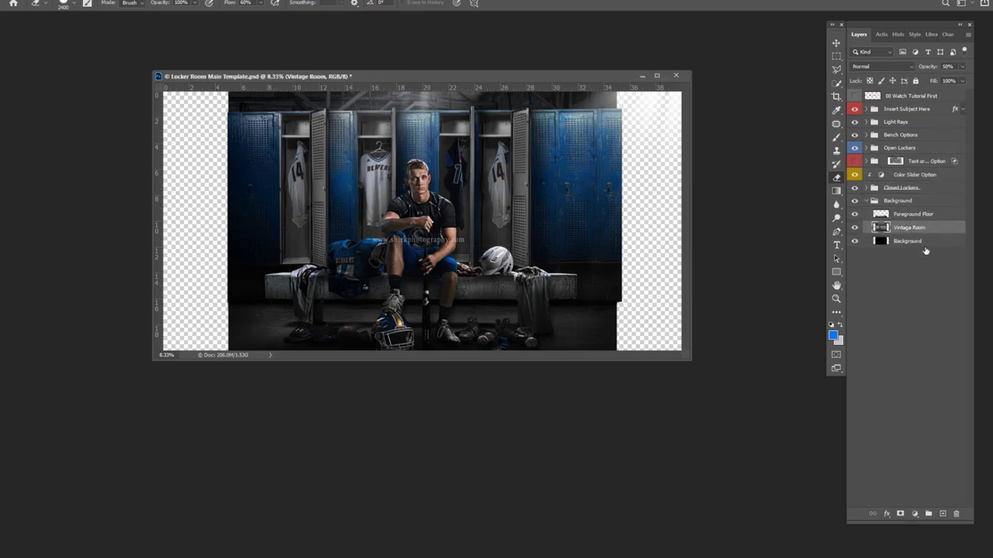
click(910, 241)
shift+click(923, 215)
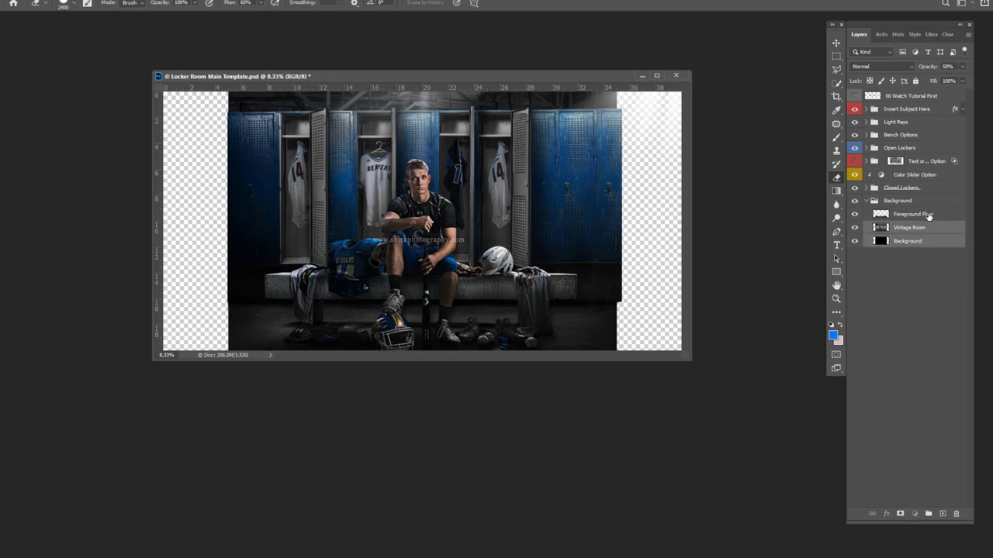
key(ctrl+t)
drag(616, 221, 682, 221)
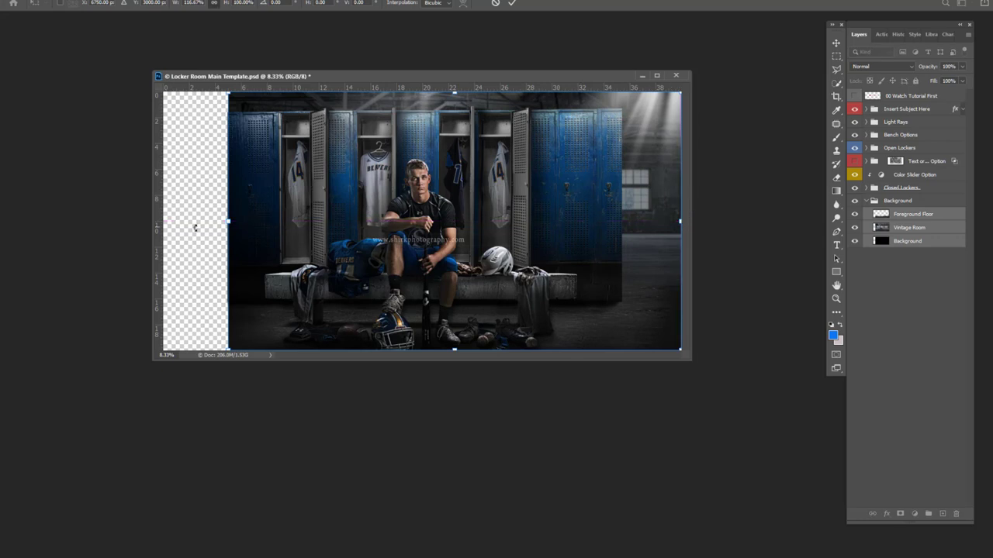
drag(228, 222, 165, 222)
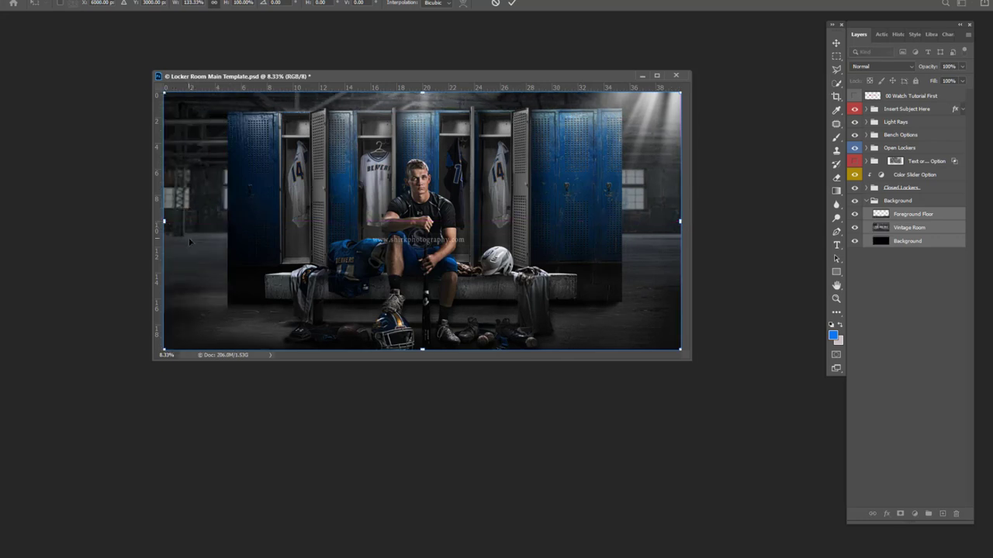
key(Escape)
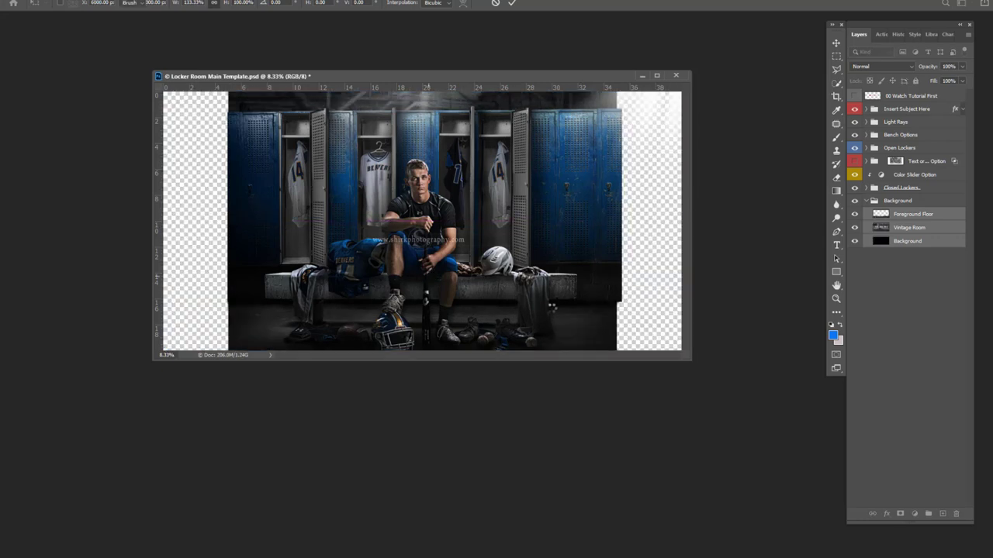
key(e)
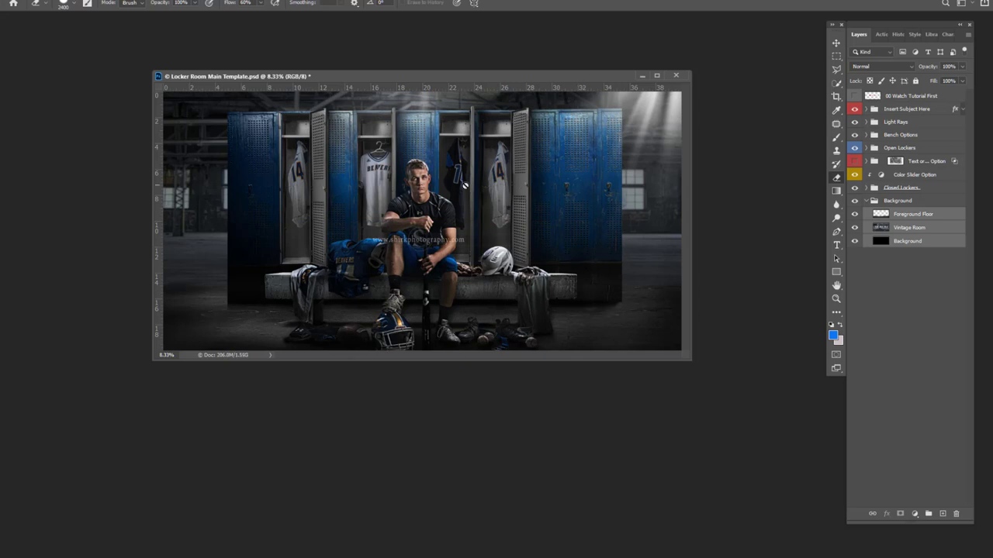
Step: Move the Closed Lockers, Color Slider Option, Text Option and Open Lockers layers together to the canvas's left edge
click(926, 189)
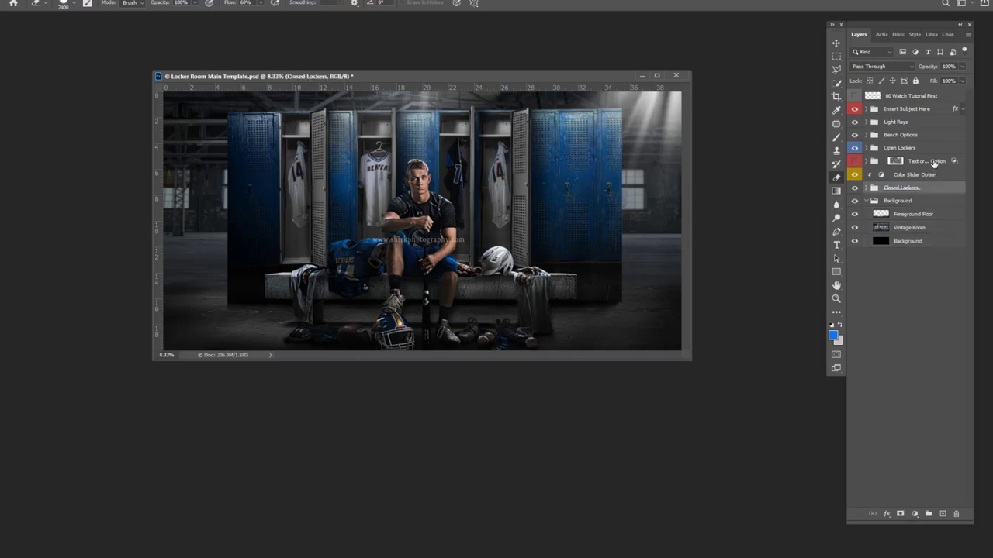
shift+click(929, 176)
shift+click(929, 162)
click(926, 151)
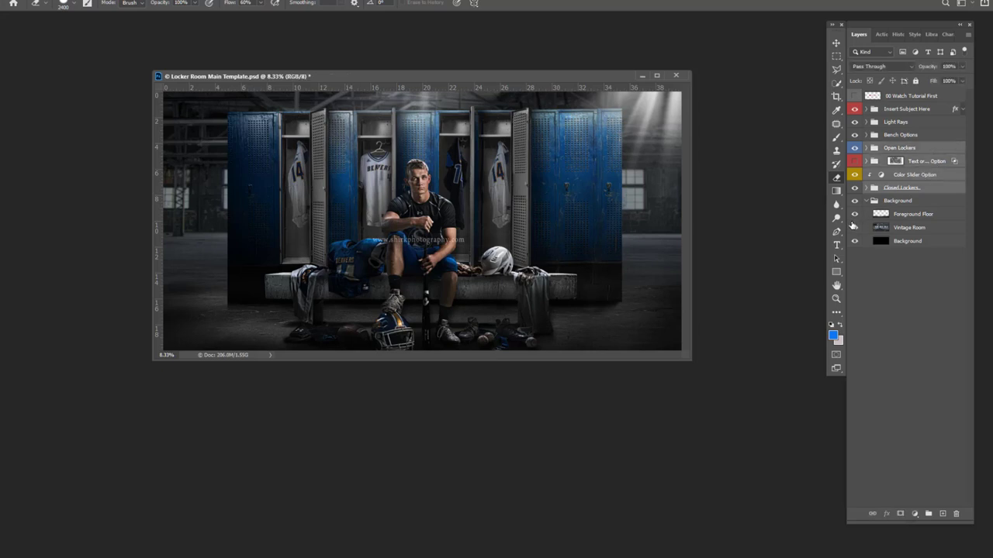
key(ctrl+t)
drag(533, 207, 468, 206)
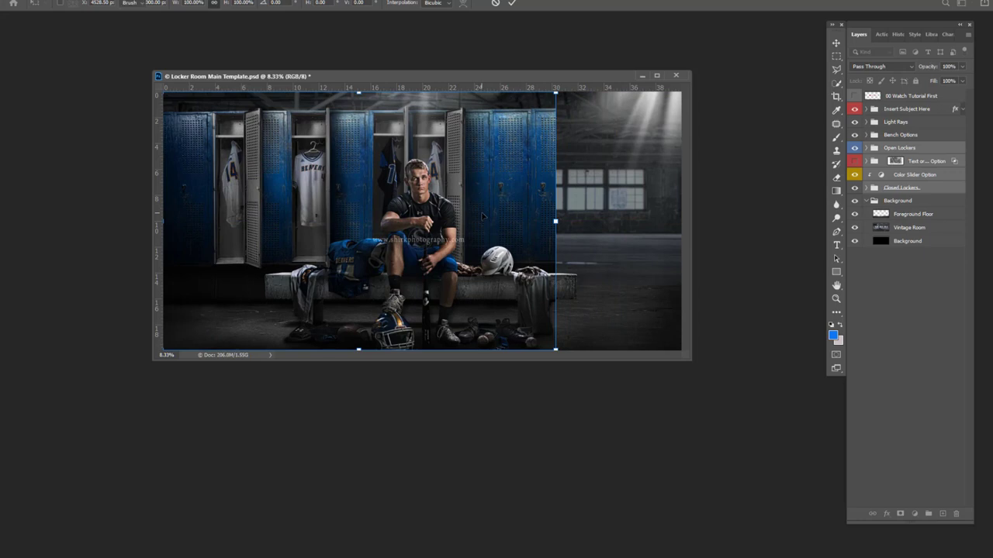
key(Escape)
key(e)
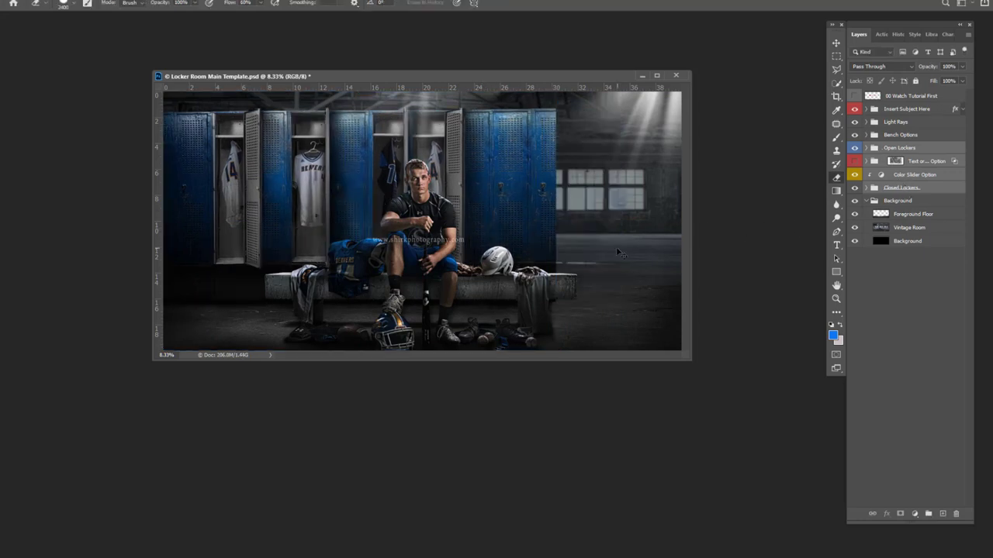
Step: Duplicate the selected locker layers and place the copies further right so the locker row continues to the canvas's right edge
key(ctrl+j)
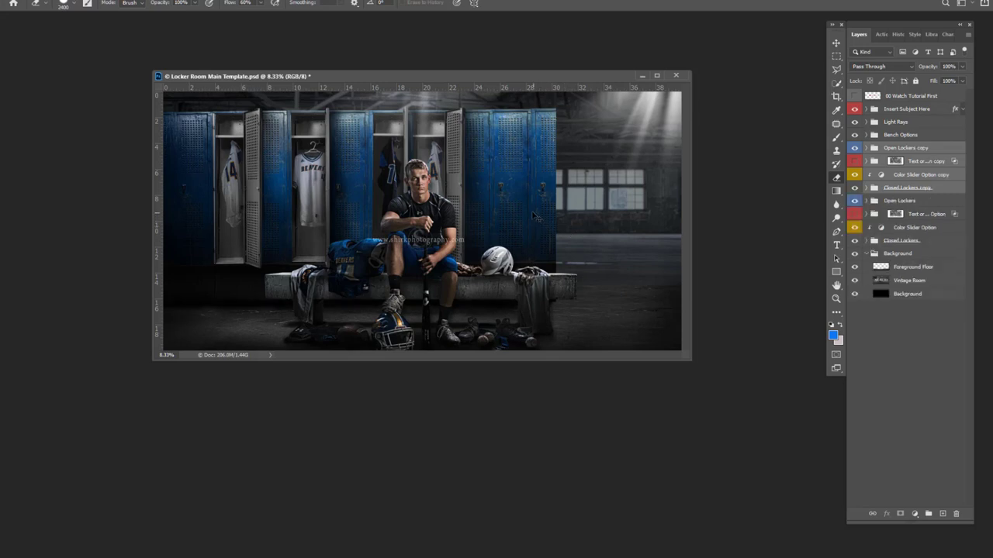
key(ctrl+t)
drag(346, 186, 634, 193)
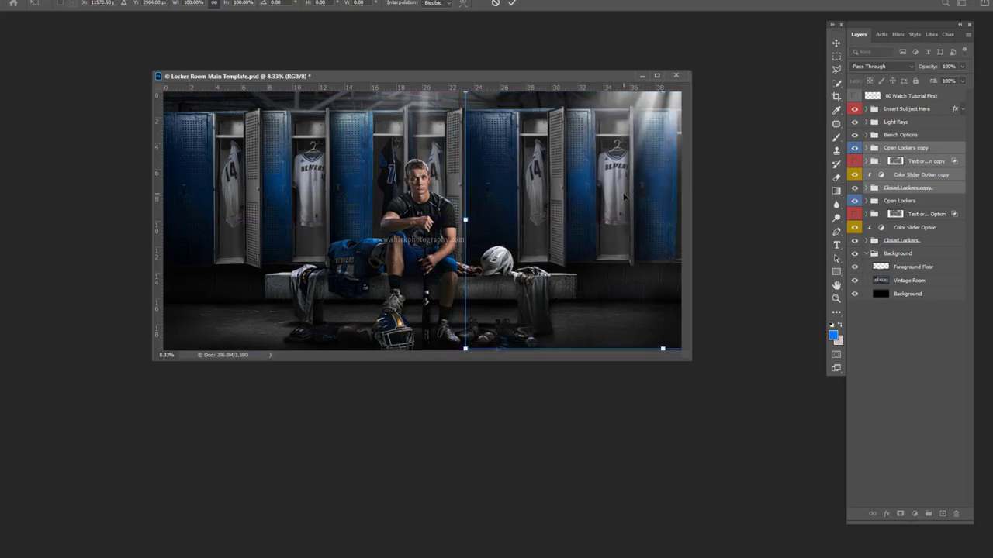
key(Return)
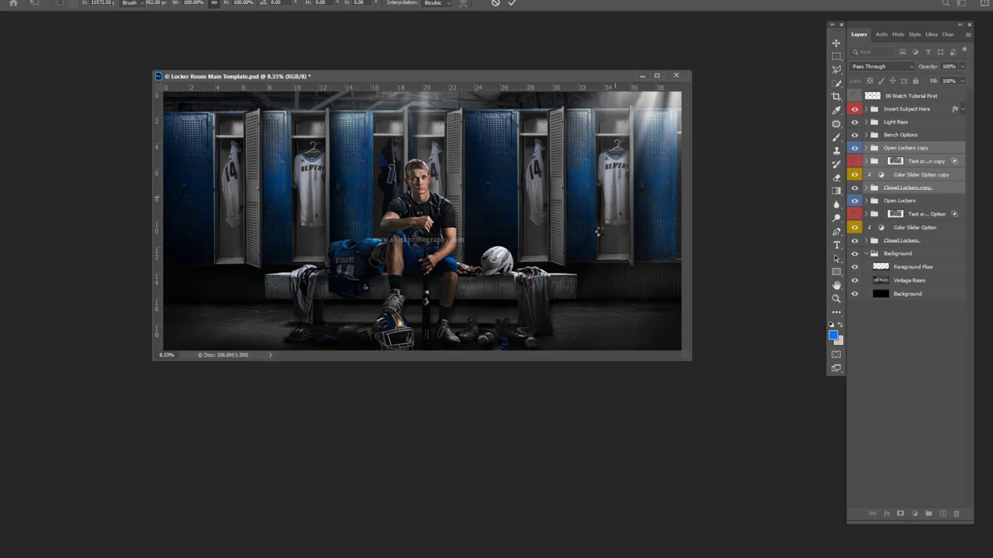
key(e)
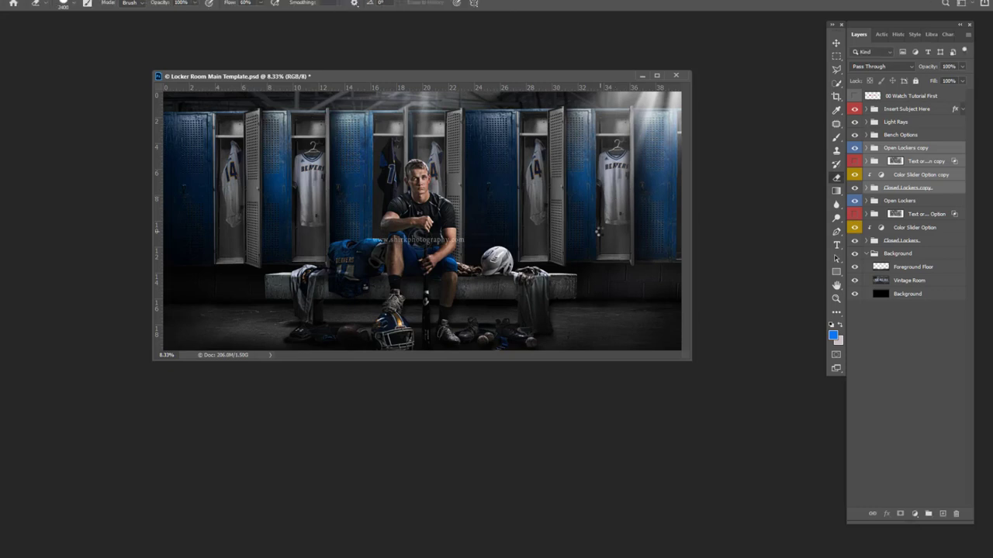